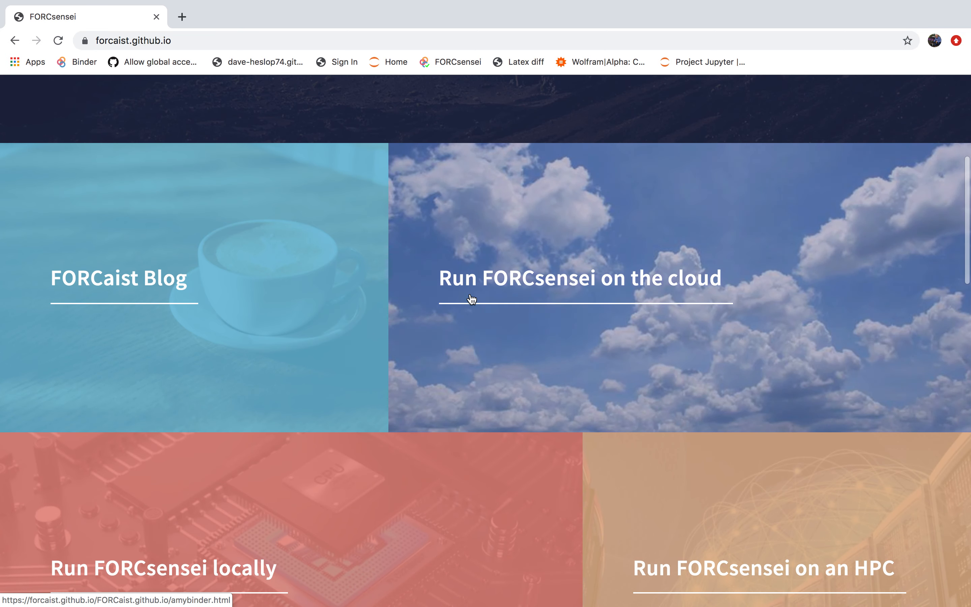
# Step: Launch FORCsensei on the cloud through Binder and show the build logs
pyautogui.click(502, 288)
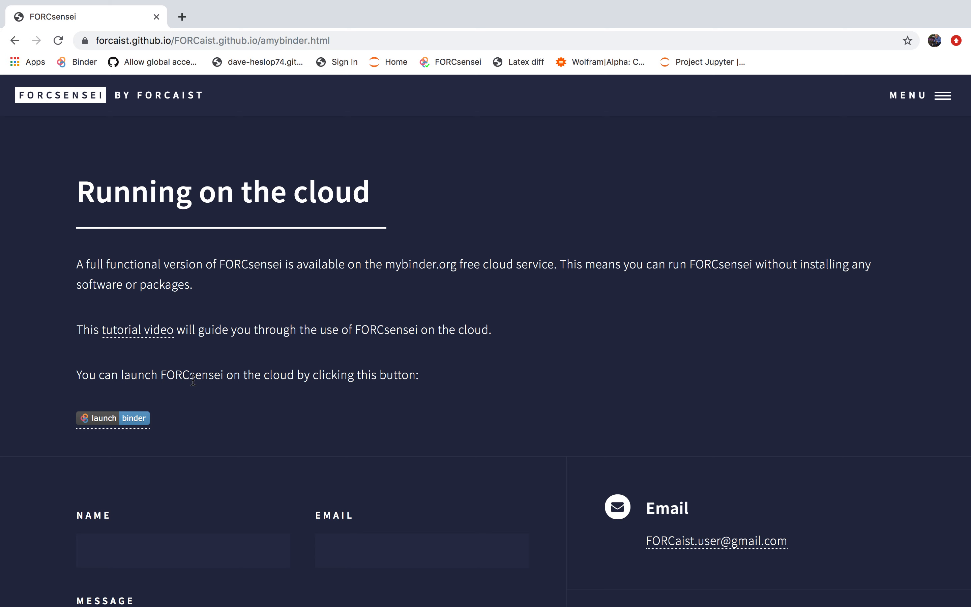
pyautogui.click(123, 419)
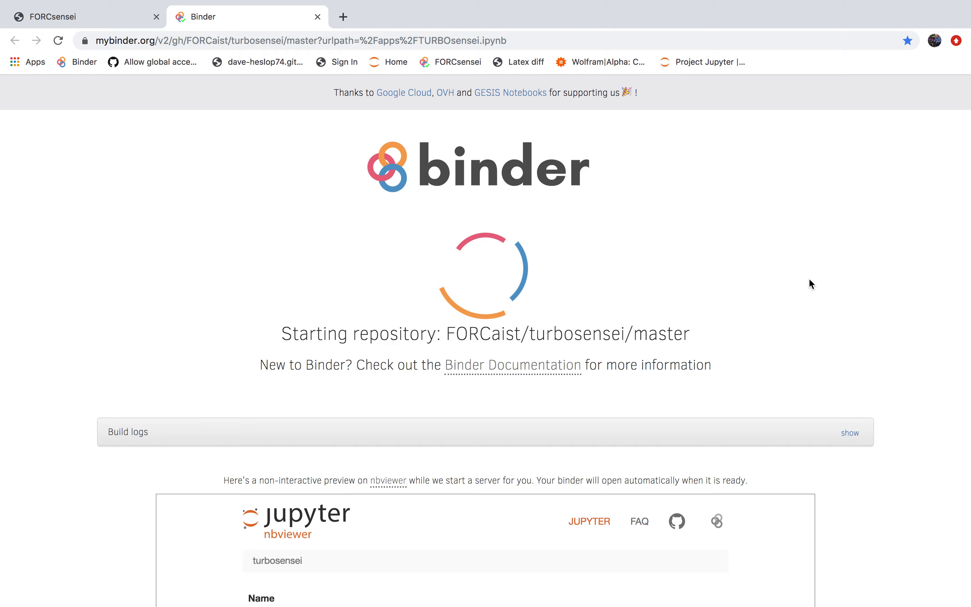
pyautogui.scroll(-3, 809, 279)
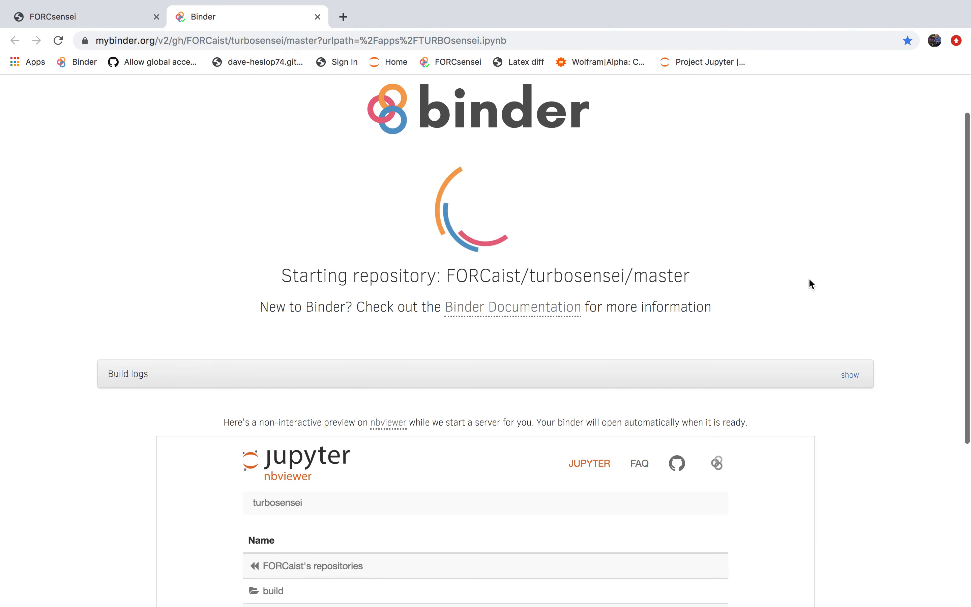
pyautogui.click(851, 376)
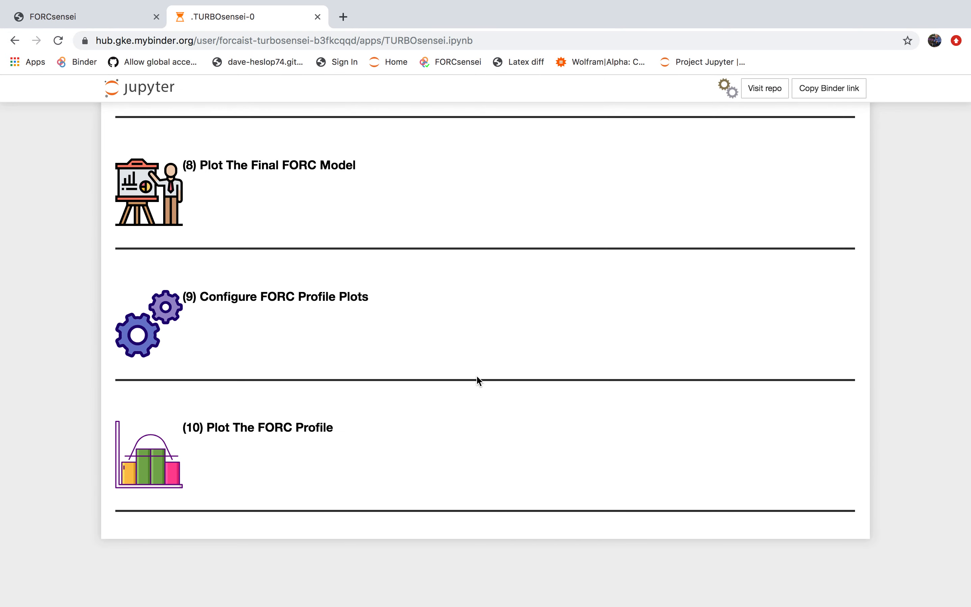
# Step: Open the Jupyter file browser in a separate browser tab and switch to it
pyautogui.scroll(20, 440, 321)
pyautogui.scroll(-8, 441, 321)
pyautogui.scroll(-6, 442, 324)
pyautogui.scroll(2, 443, 324)
pyautogui.scroll(15, 441, 323)
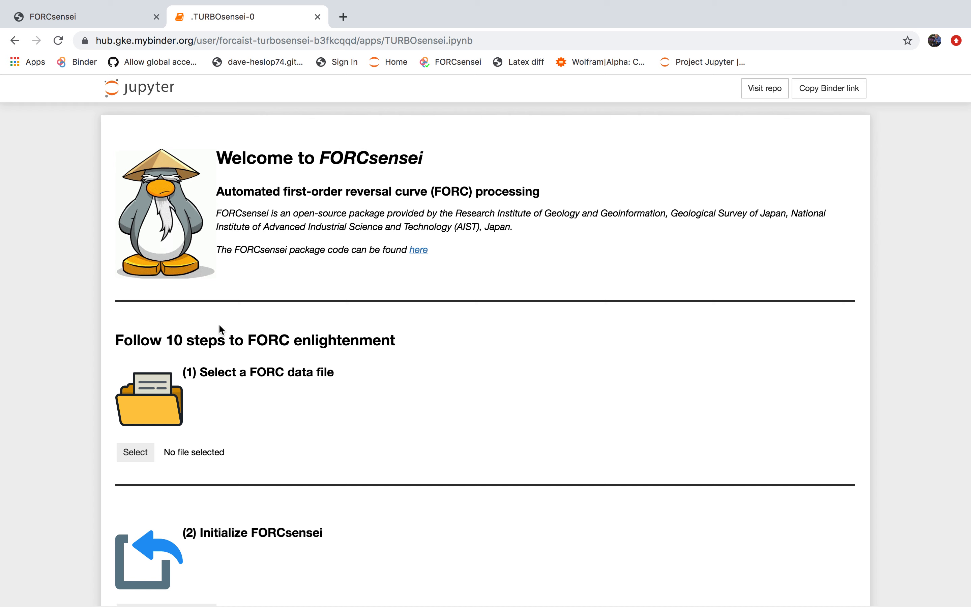
pyautogui.rightClick(151, 95)
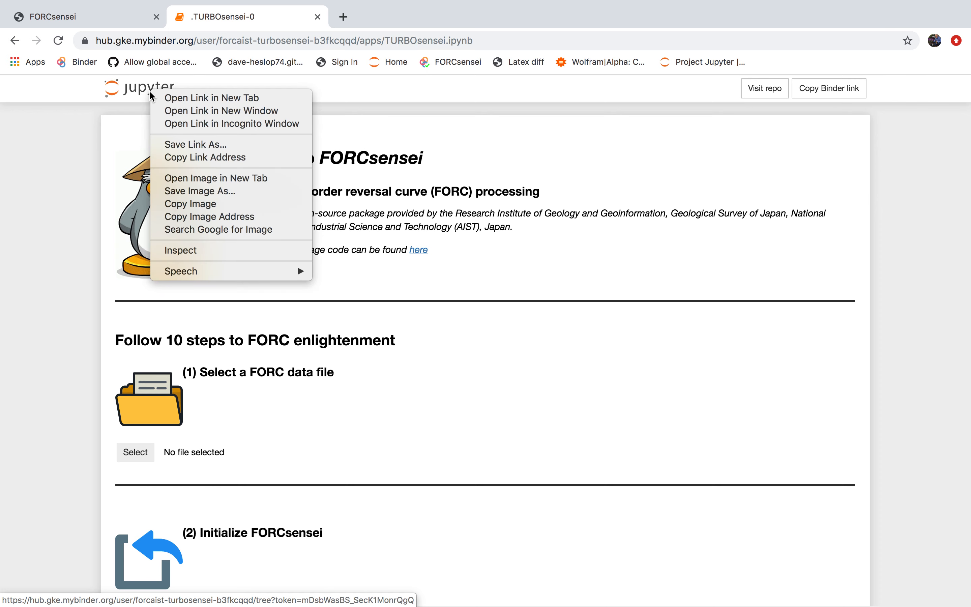
pyautogui.click(166, 98)
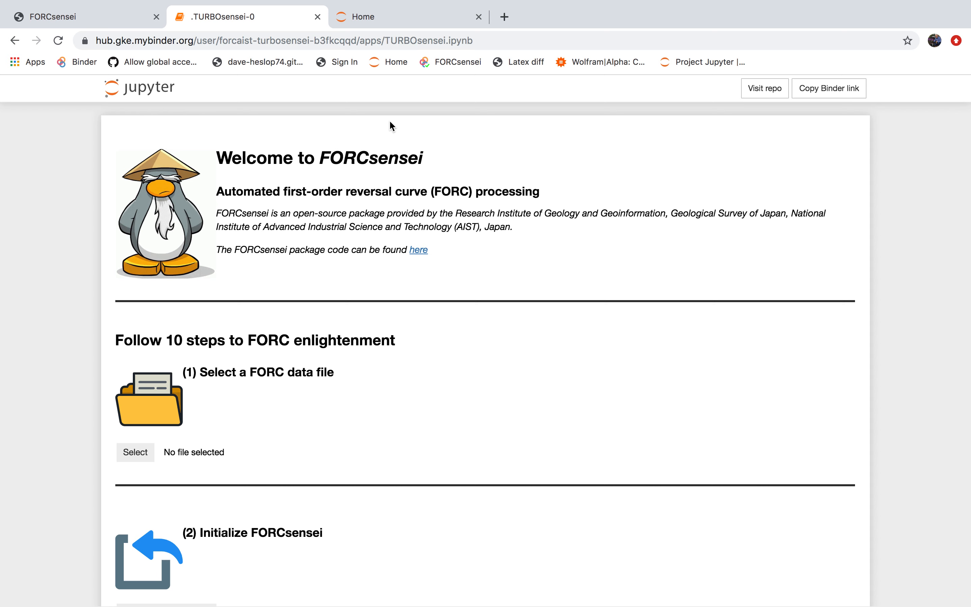
pyautogui.click(381, 23)
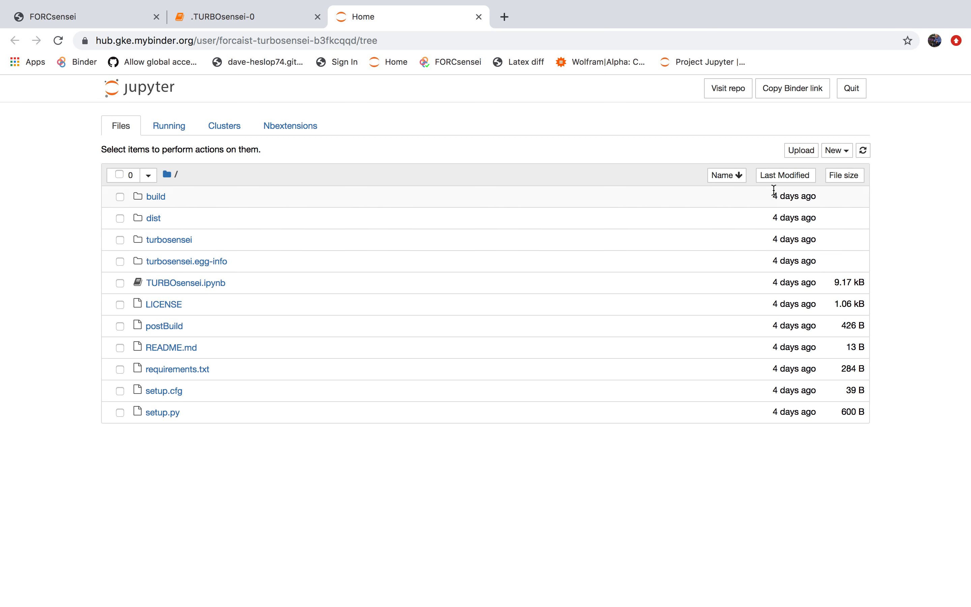
# Step: Upload the data file 22-240_forc from the module tests folder to the Jupyter home directory
pyautogui.click(801, 152)
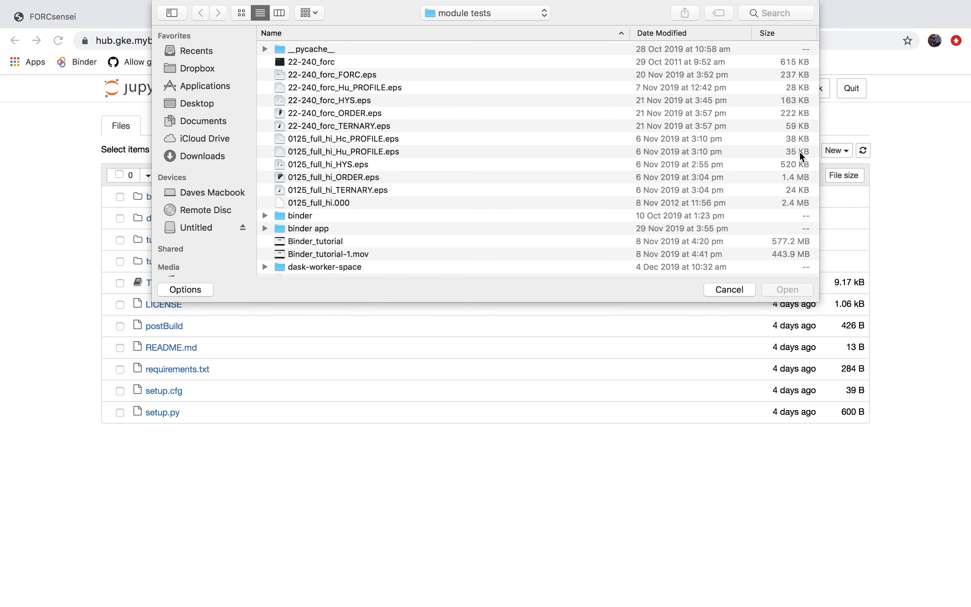
pyautogui.click(322, 59)
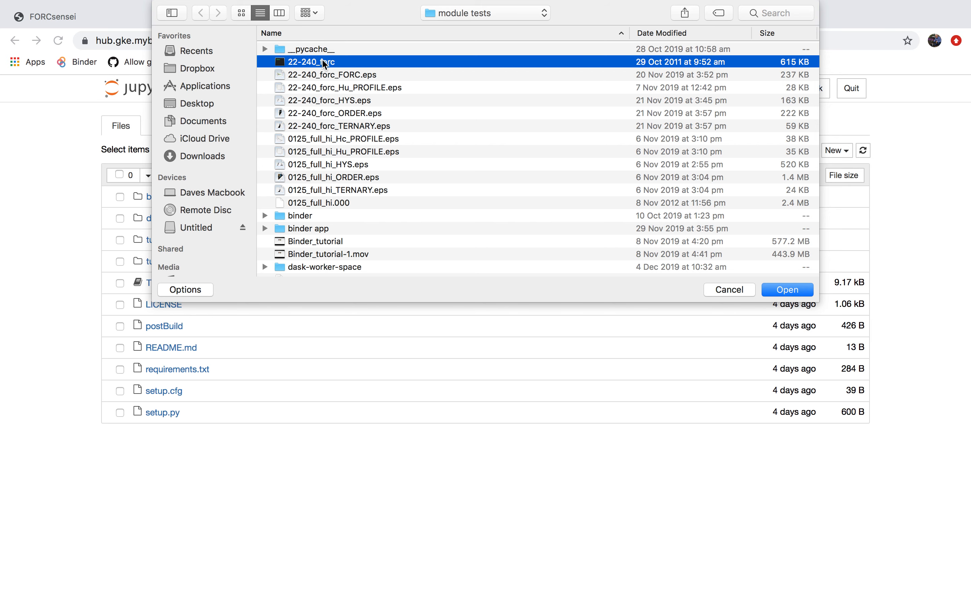
pyautogui.click(783, 291)
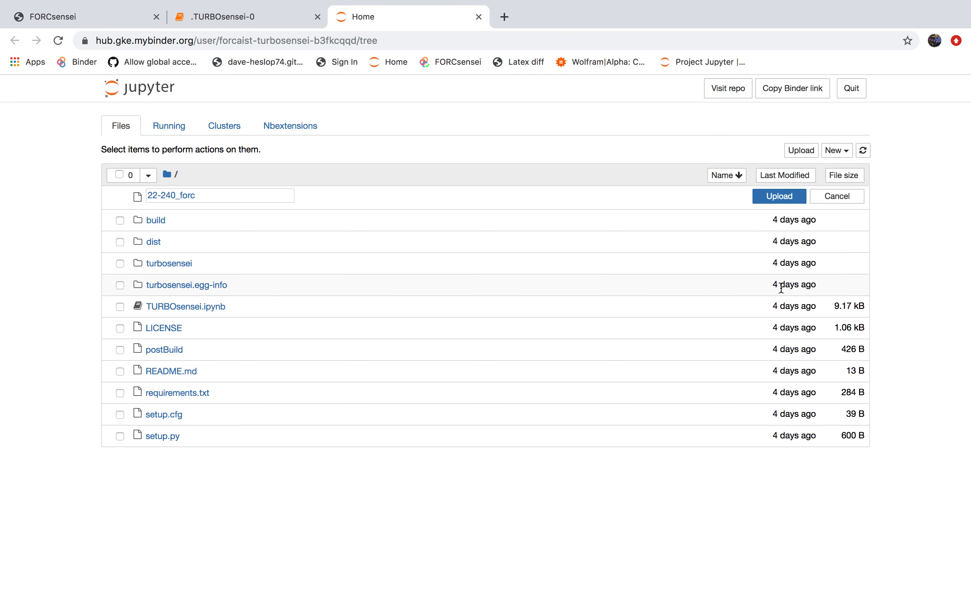
pyautogui.click(766, 202)
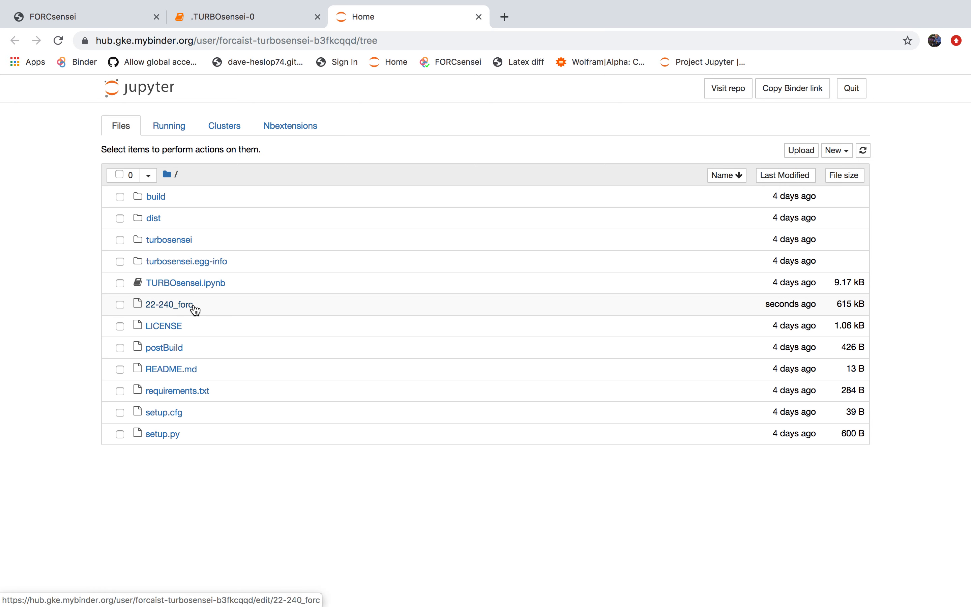
# Step: Back in the FORCsensei notebook, select 22-240_forc as the FORC data file and initialize FORCsensei
pyautogui.click(226, 17)
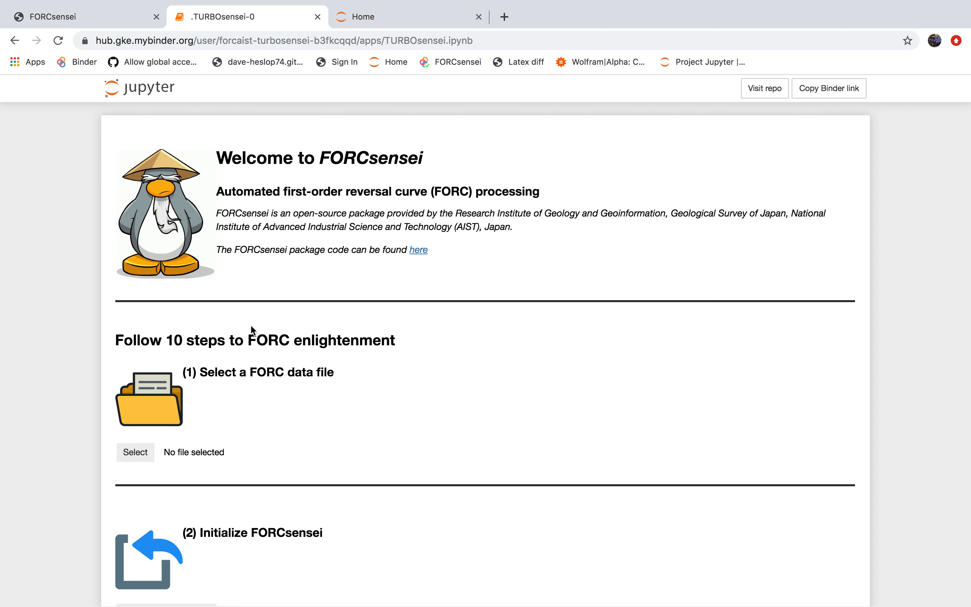
pyautogui.scroll(-1, 253, 330)
pyautogui.scroll(-5, 251, 330)
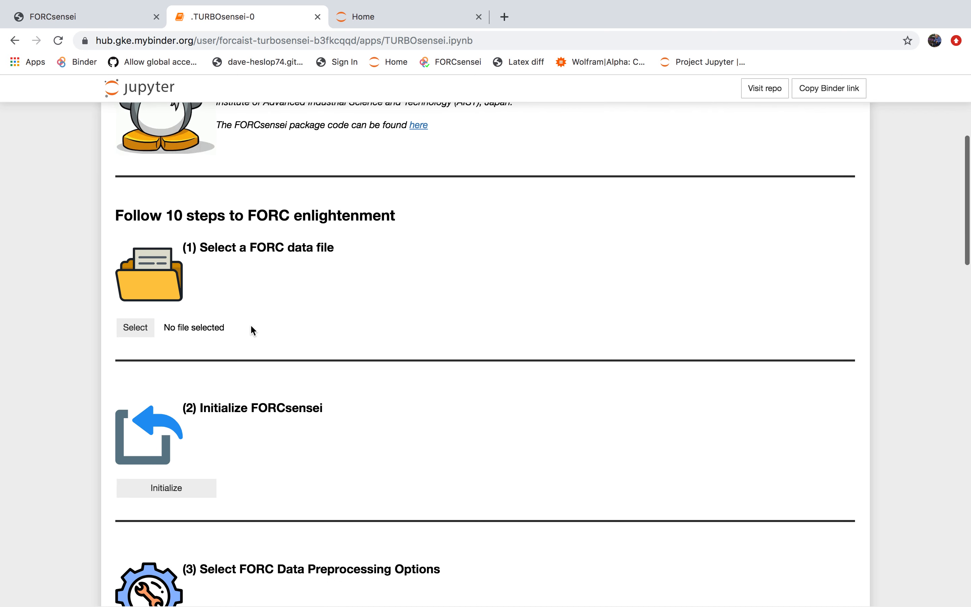
pyautogui.click(137, 328)
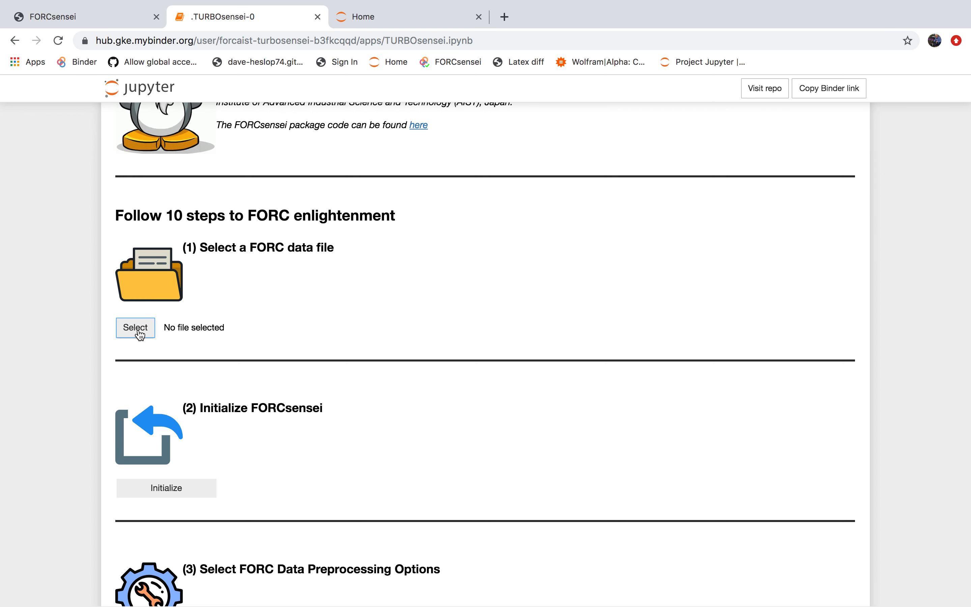
pyautogui.scroll(-3, 141, 368)
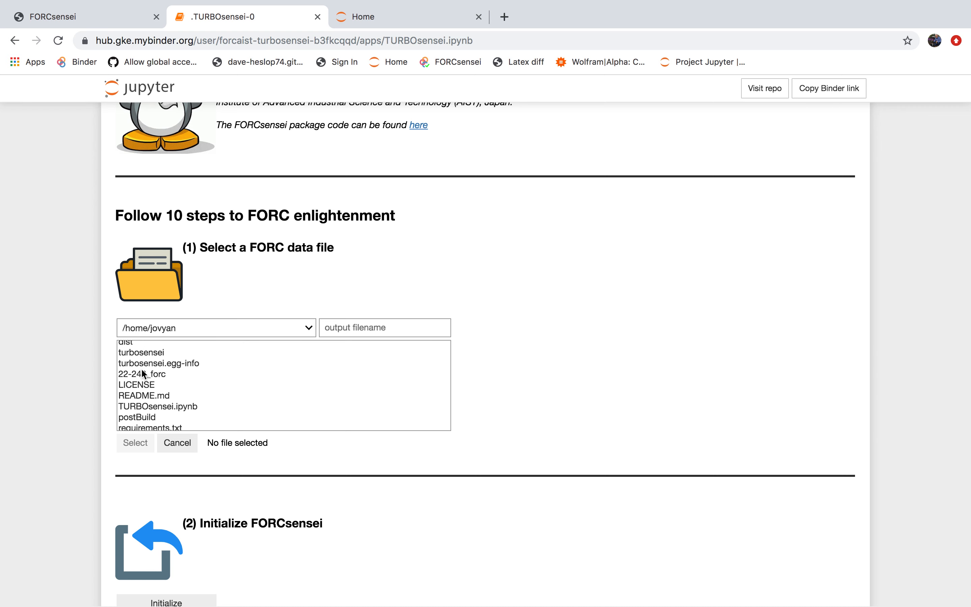
pyautogui.scroll(-1, 143, 369)
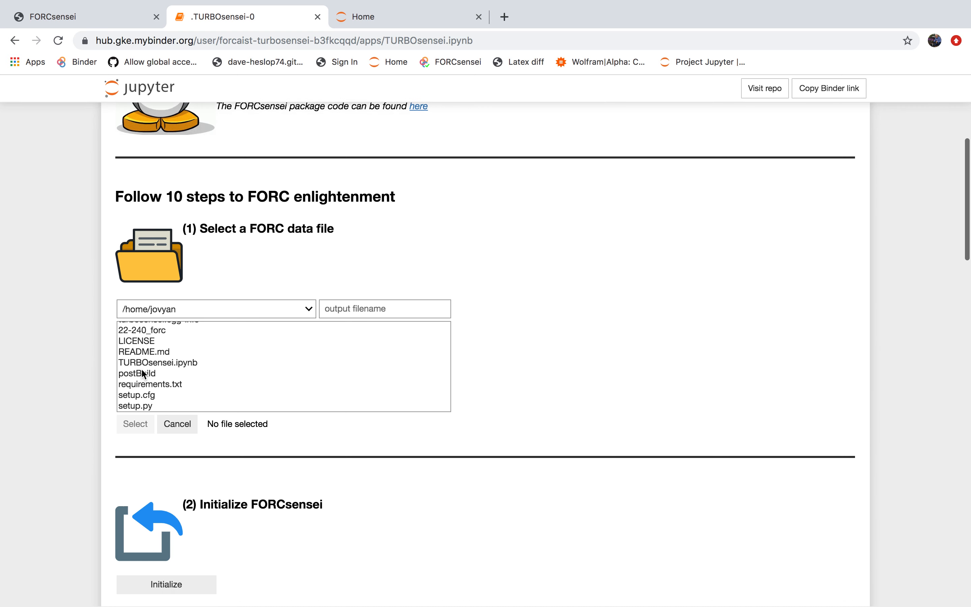
pyautogui.click(141, 333)
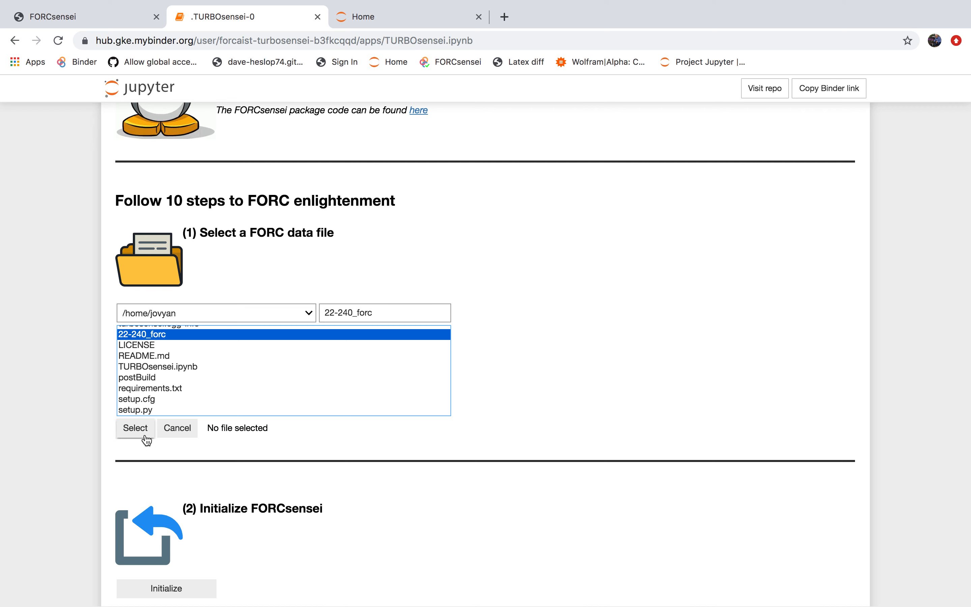
pyautogui.click(137, 428)
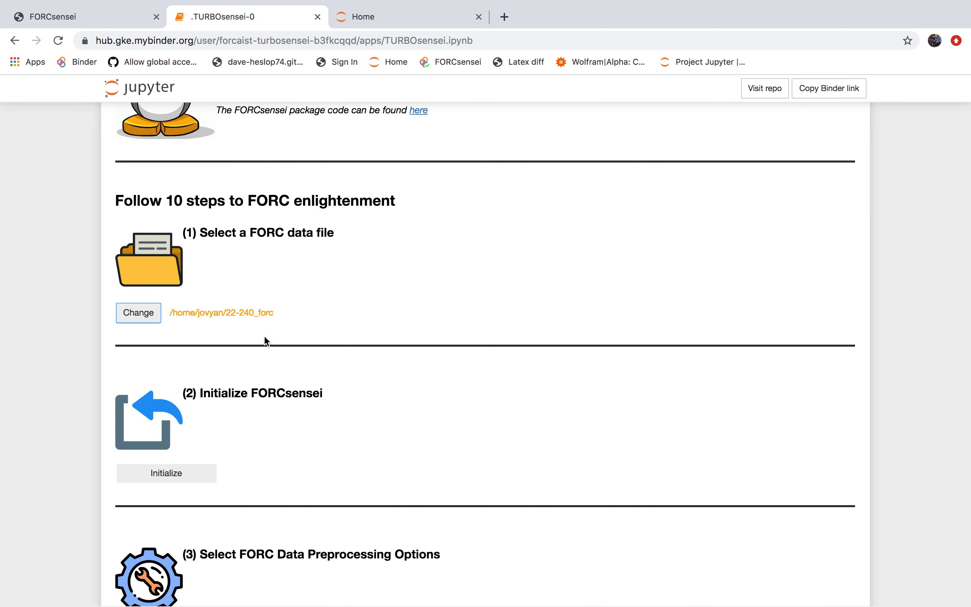
pyautogui.scroll(-3, 266, 341)
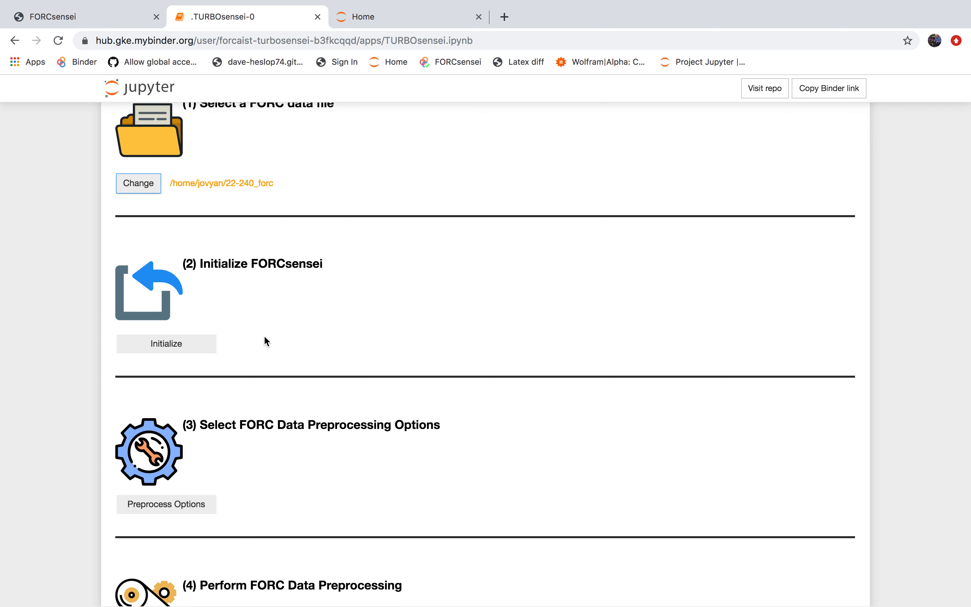
pyautogui.click(178, 348)
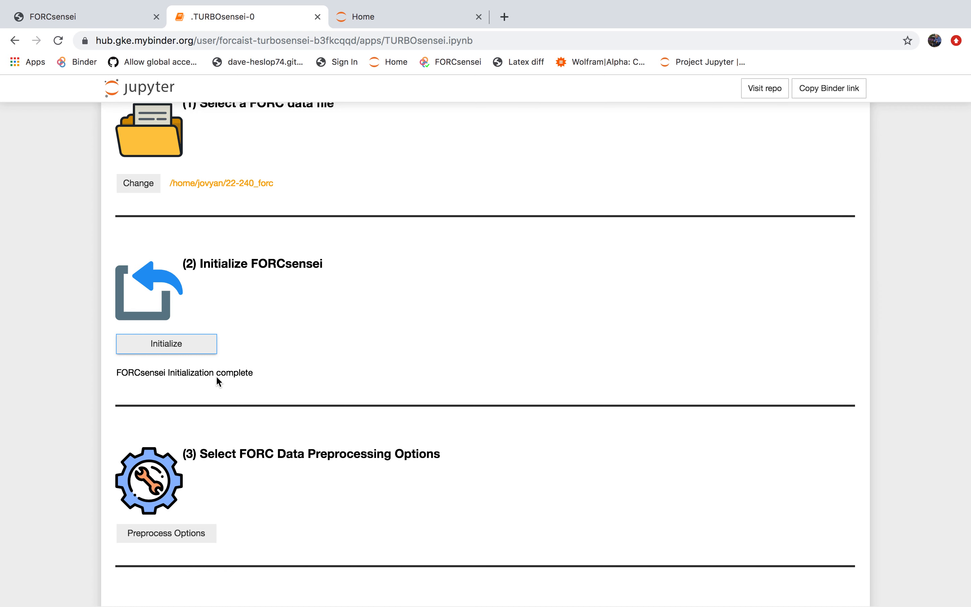
# Step: Display the FORC data preprocessing options
pyautogui.scroll(-5, 217, 377)
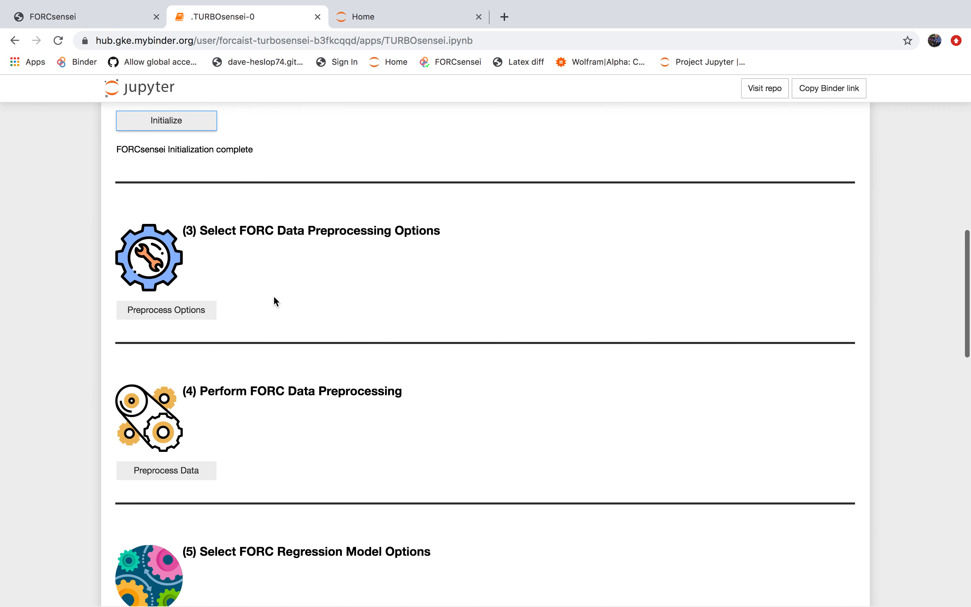
pyautogui.scroll(-1, 274, 300)
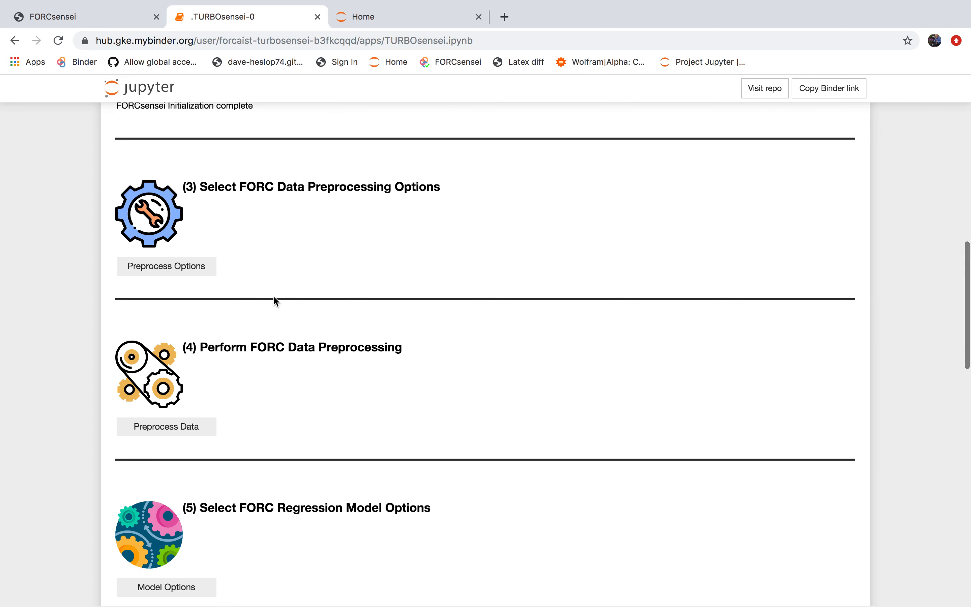
pyautogui.click(169, 271)
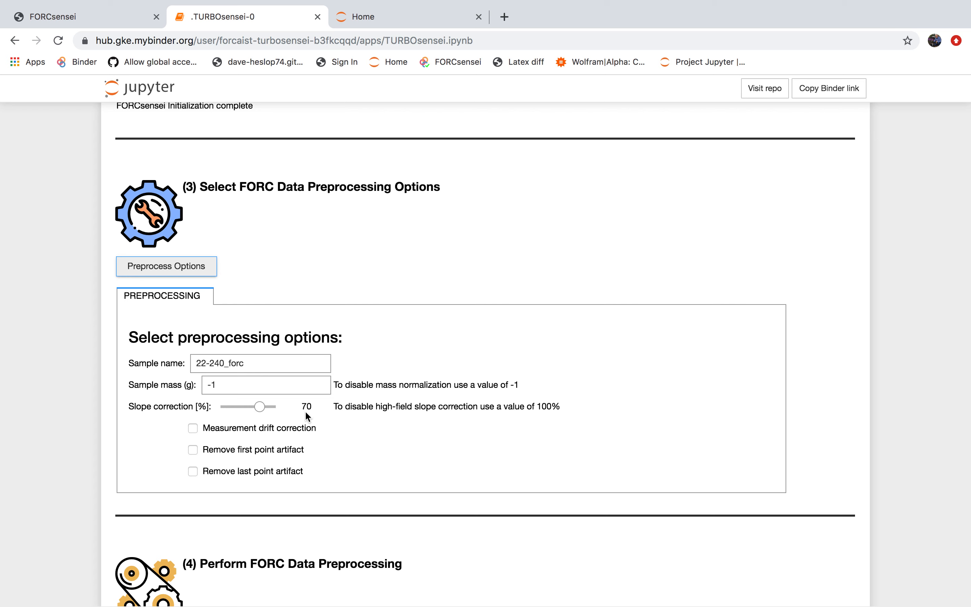
pyautogui.click(260, 409)
pyautogui.moveTo(261, 411)
pyautogui.mouseDown()
pyautogui.moveTo(243, 410)
pyautogui.moveTo(263, 412)
pyautogui.mouseUp()
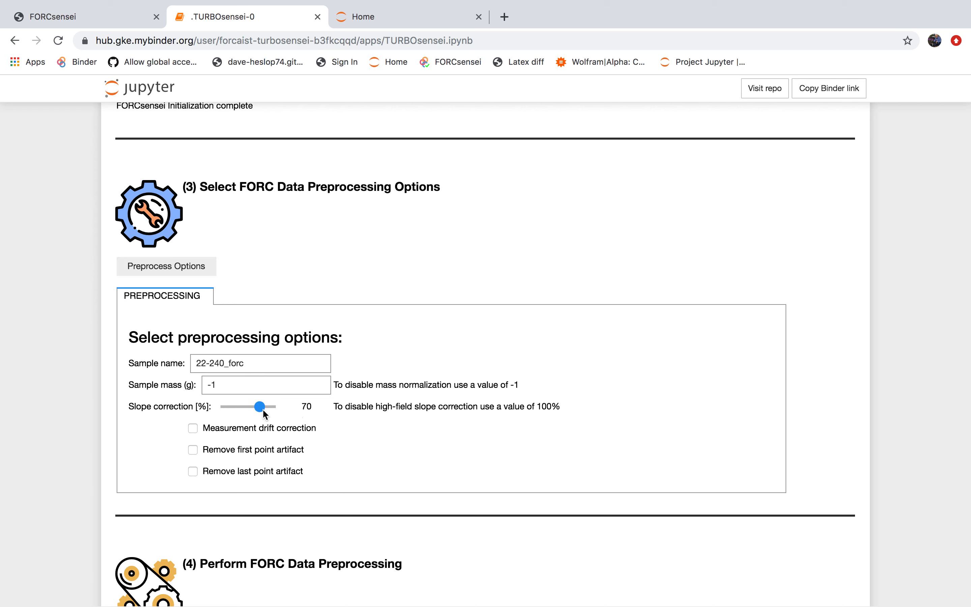
pyautogui.doubleClick(308, 407)
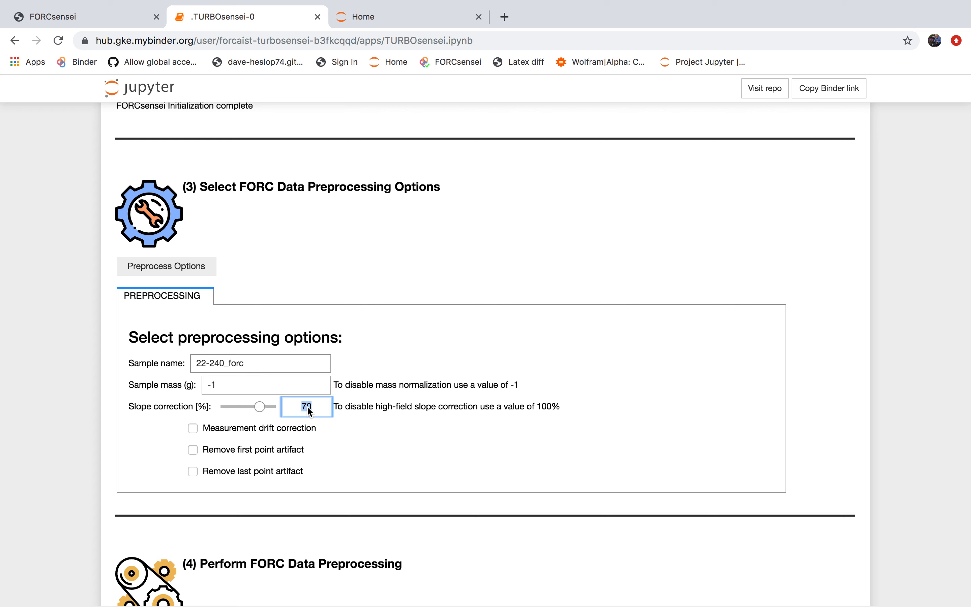
pyautogui.click(329, 431)
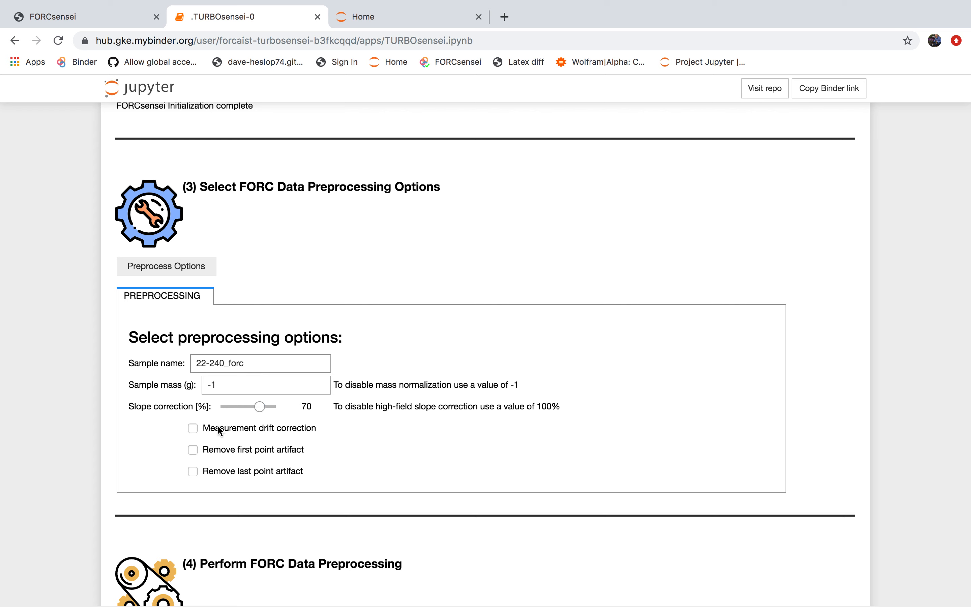
# Step: Enable measurement drift correction and first point artifact removal in the preprocessing options
pyautogui.scroll(-1, 219, 430)
pyautogui.click(196, 398)
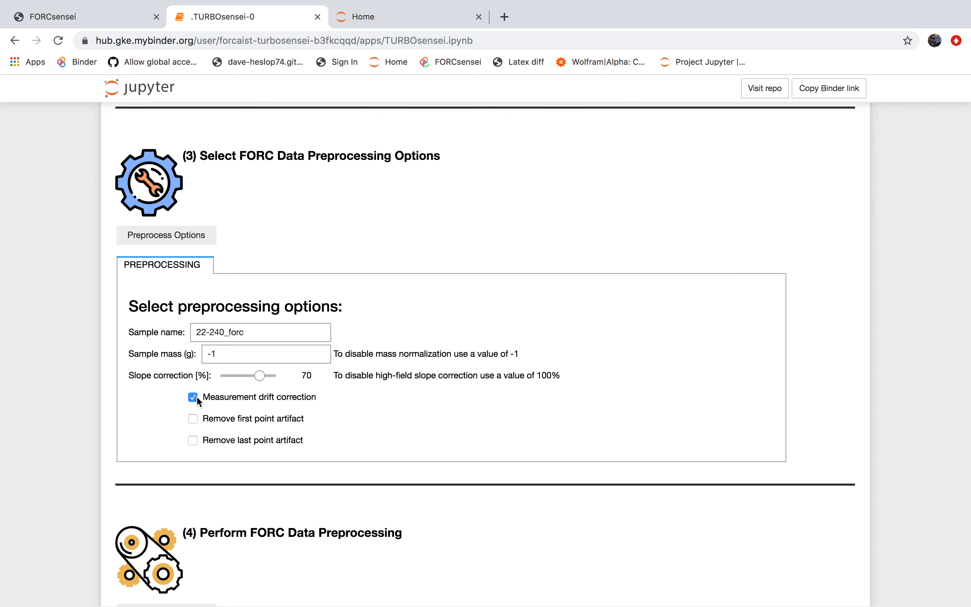
pyautogui.click(193, 419)
# Step: Run the FORC data preprocessing and bring the resulting magnetisation plots into view
pyautogui.scroll(-6, 244, 428)
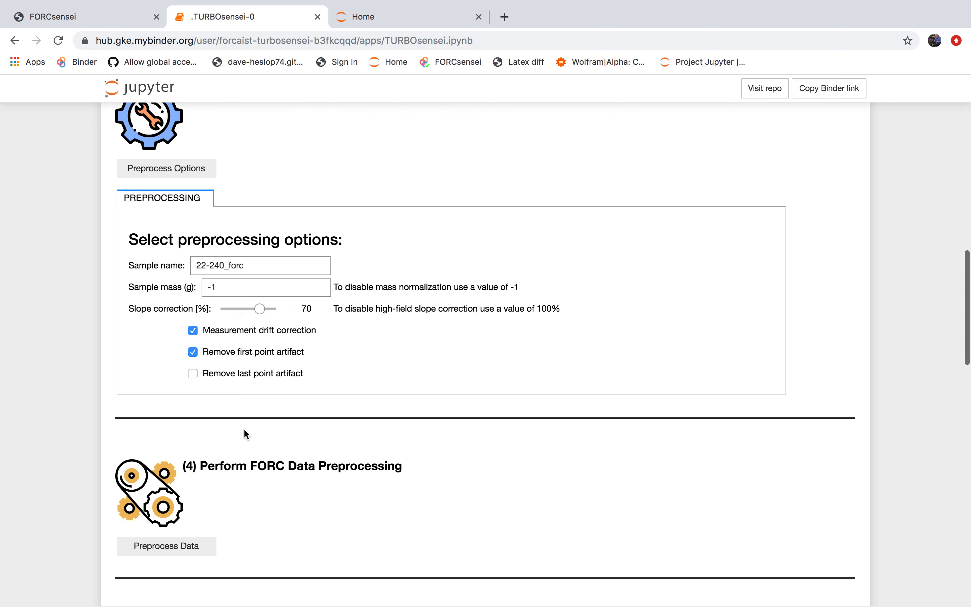
pyautogui.click(170, 383)
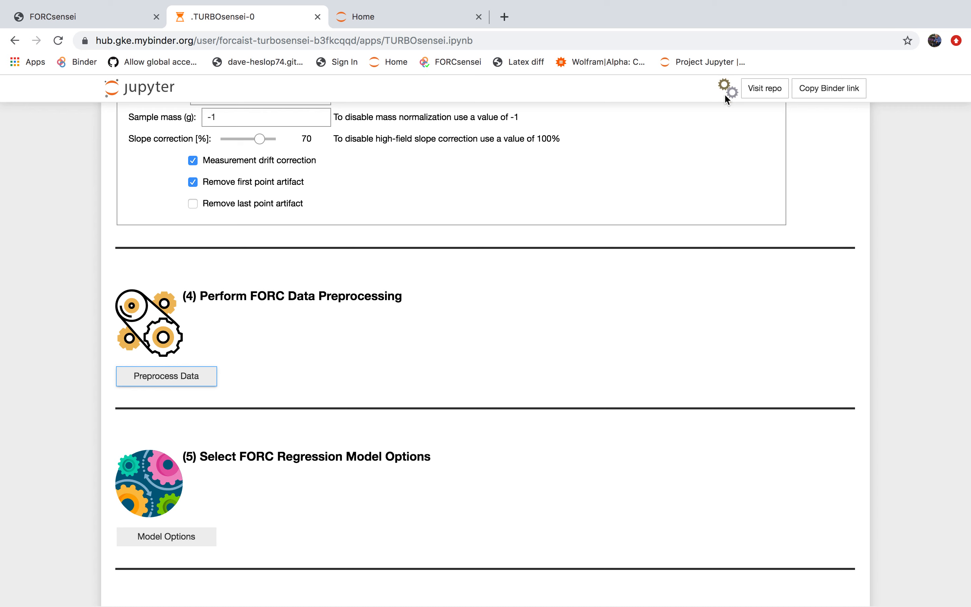
pyautogui.moveTo(724, 94)
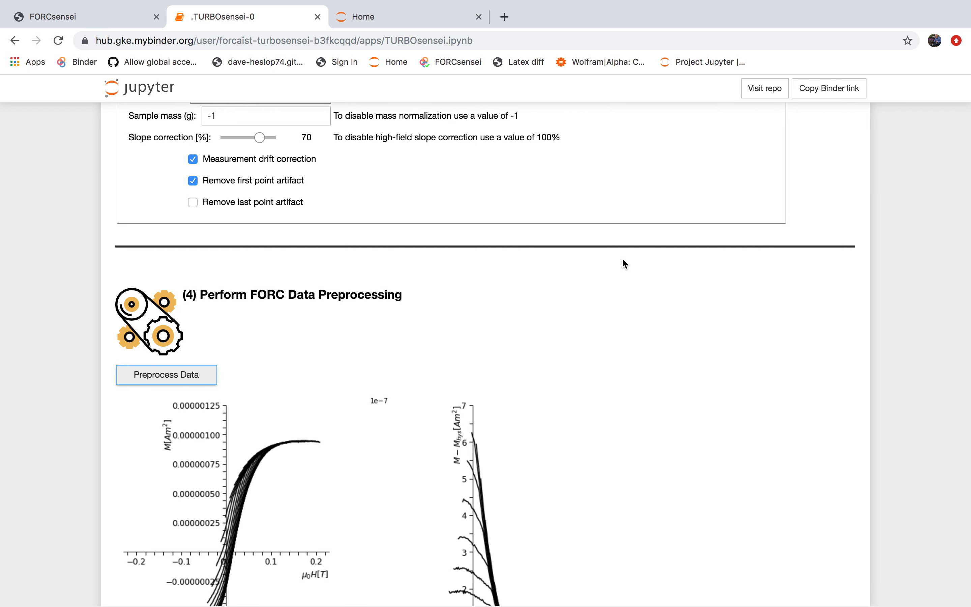
pyautogui.scroll(-5, 622, 260)
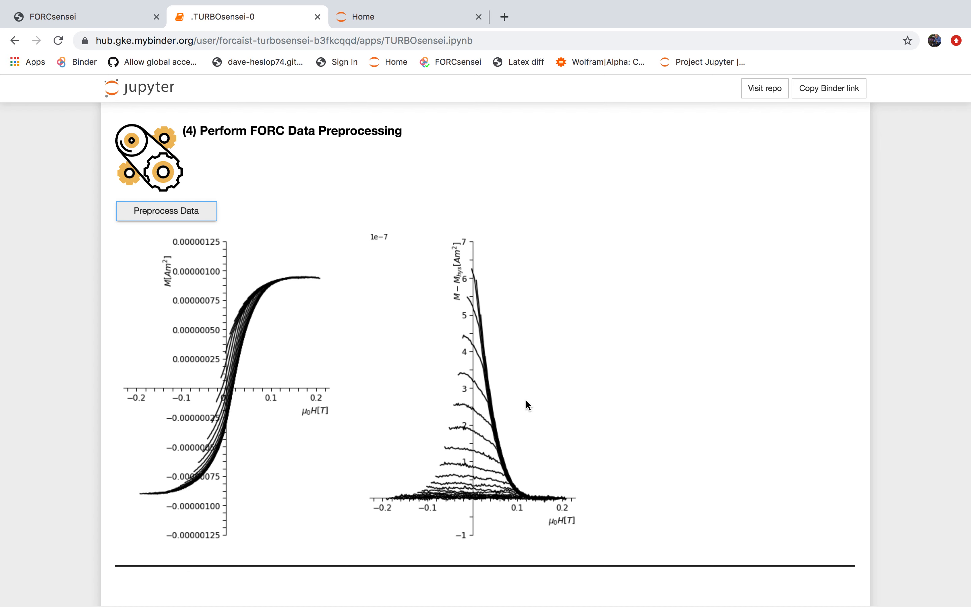
# Step: Display the FORC regression model options
pyautogui.scroll(-3, 527, 403)
pyautogui.scroll(-8, 525, 404)
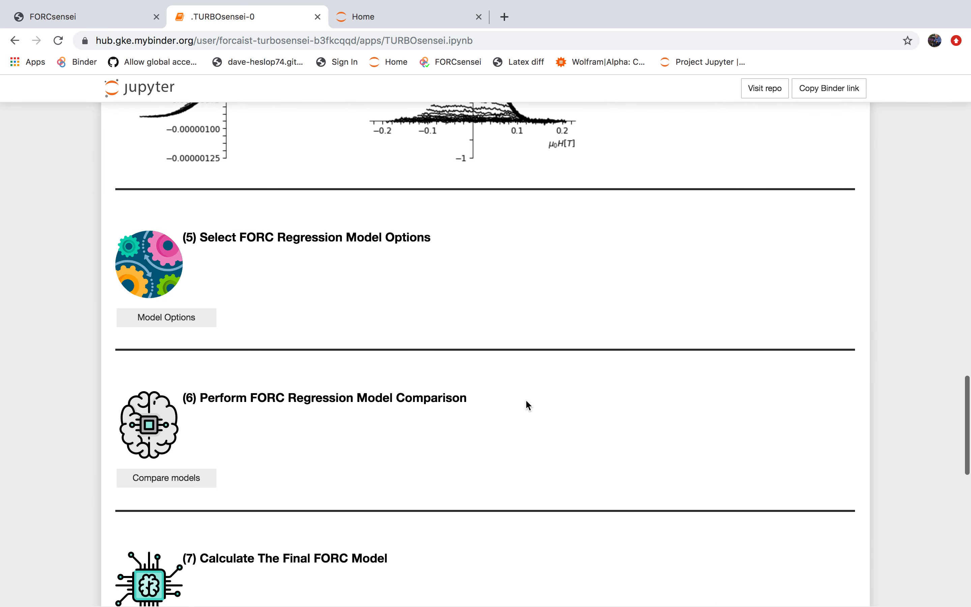
pyautogui.scroll(-1, 474, 329)
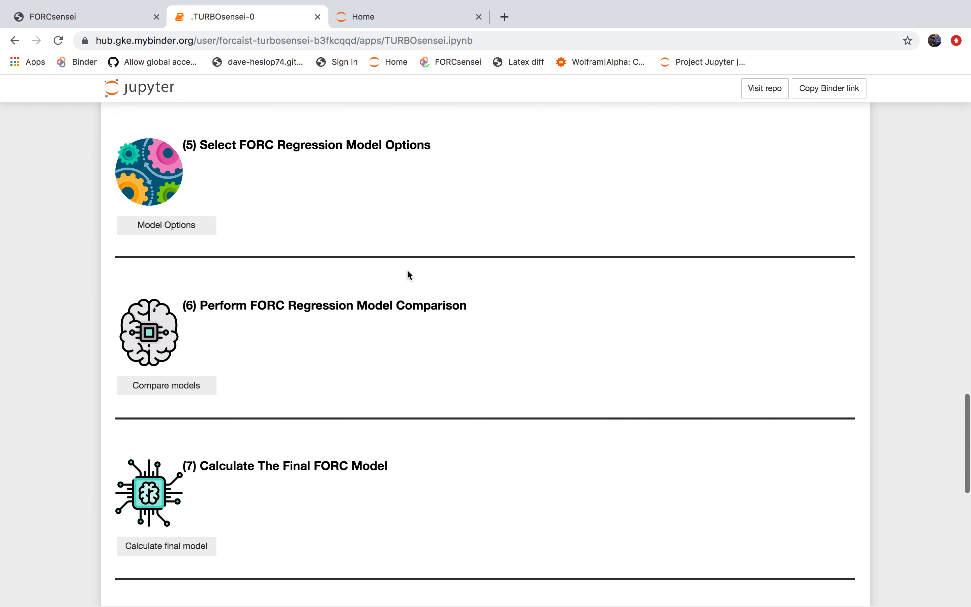
pyautogui.click(181, 232)
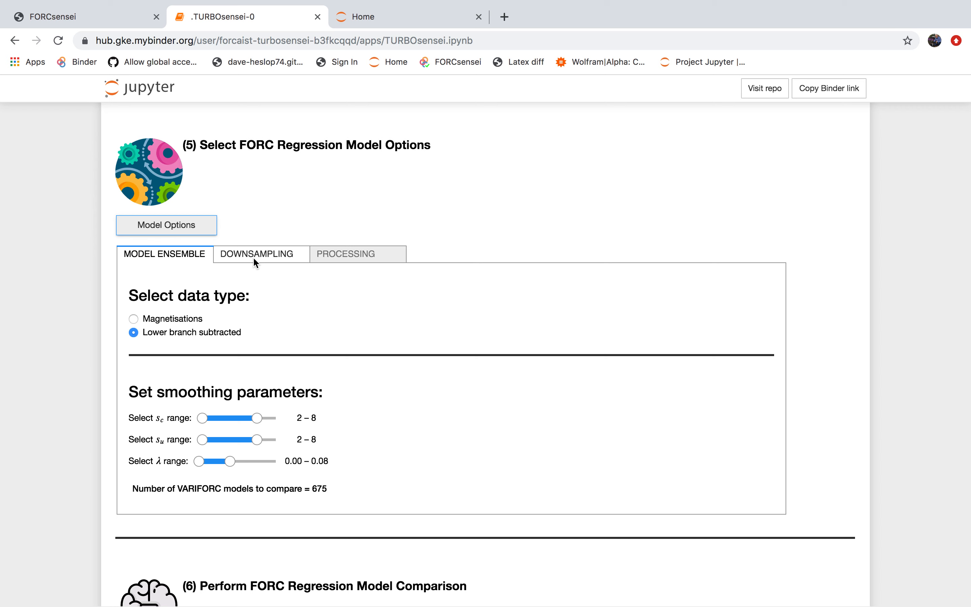
# Step: Set the number of downsampling points for the regression model to 1000
pyautogui.click(257, 418)
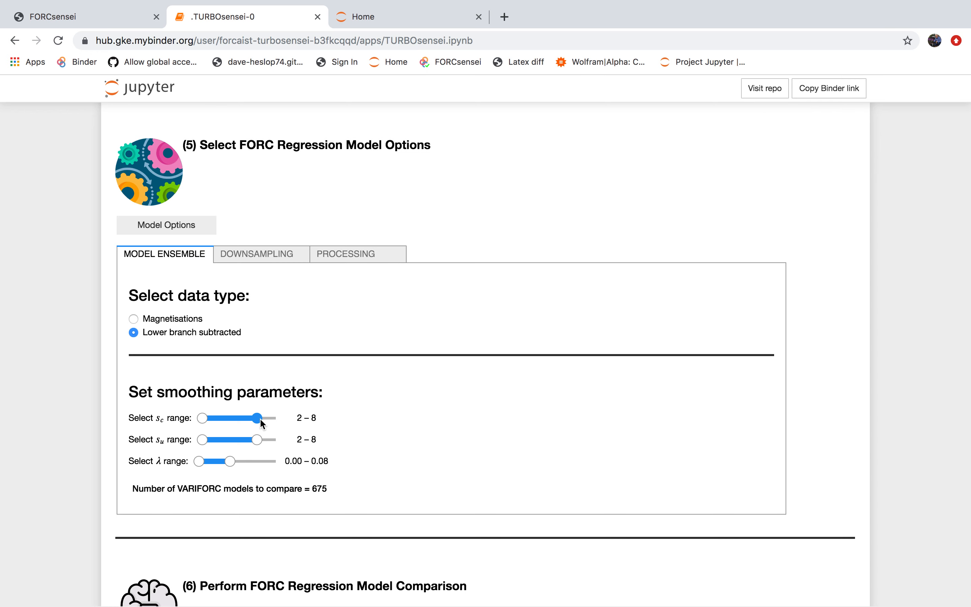
pyautogui.click(253, 252)
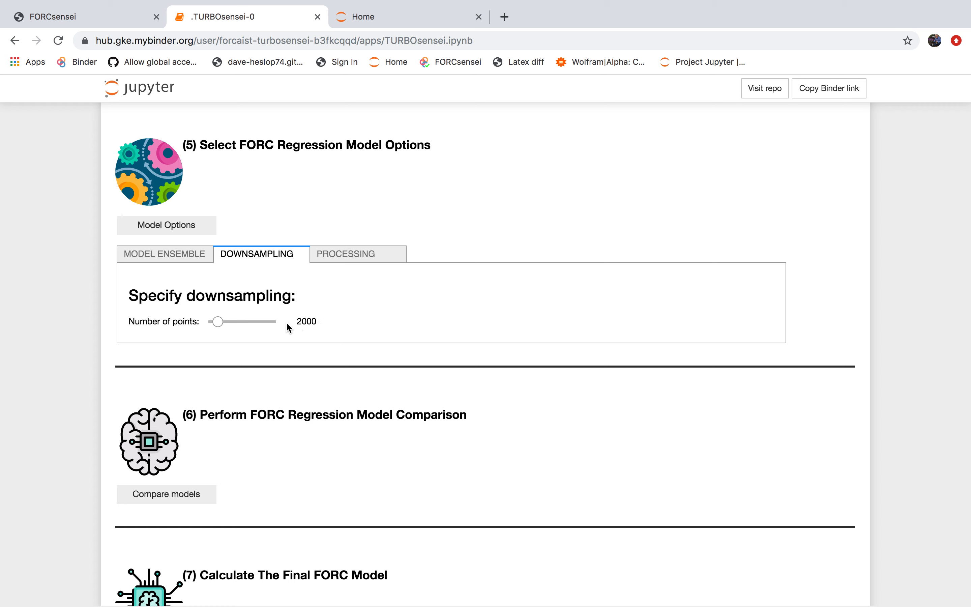
pyautogui.moveTo(218, 323); pyautogui.dragTo(214, 323)
pyautogui.doubleClick(304, 323)
pyautogui.write('1000')
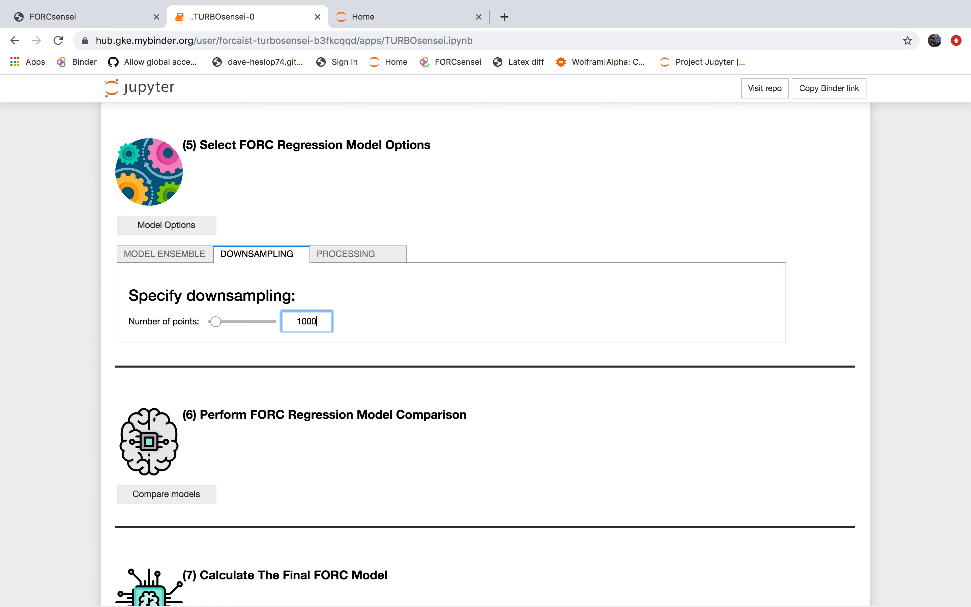
pyautogui.press('Return')
# Step: Check the multiprocessing and model ensemble settings and run the FORC regression model comparison
pyautogui.click(341, 253)
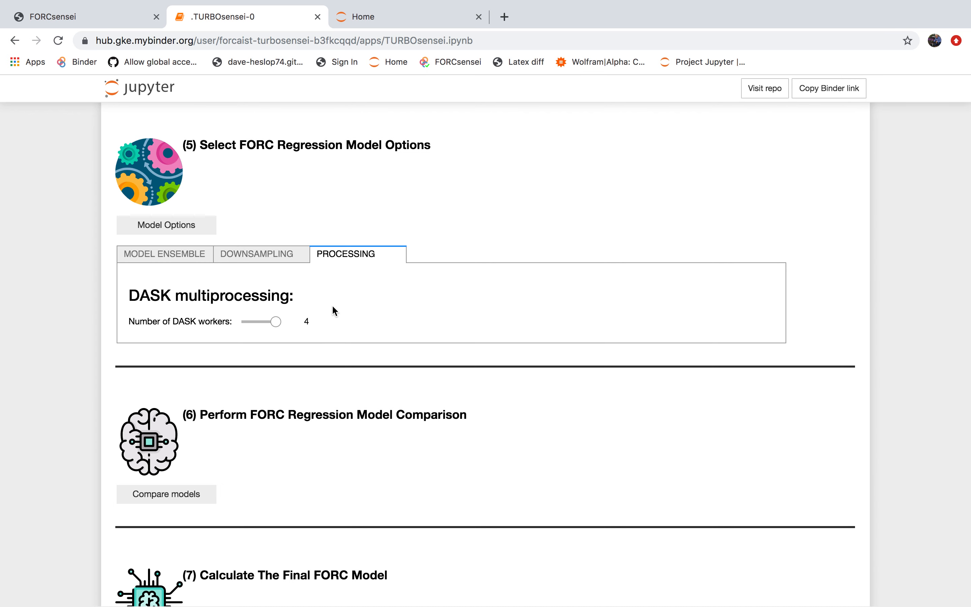
pyautogui.click(156, 254)
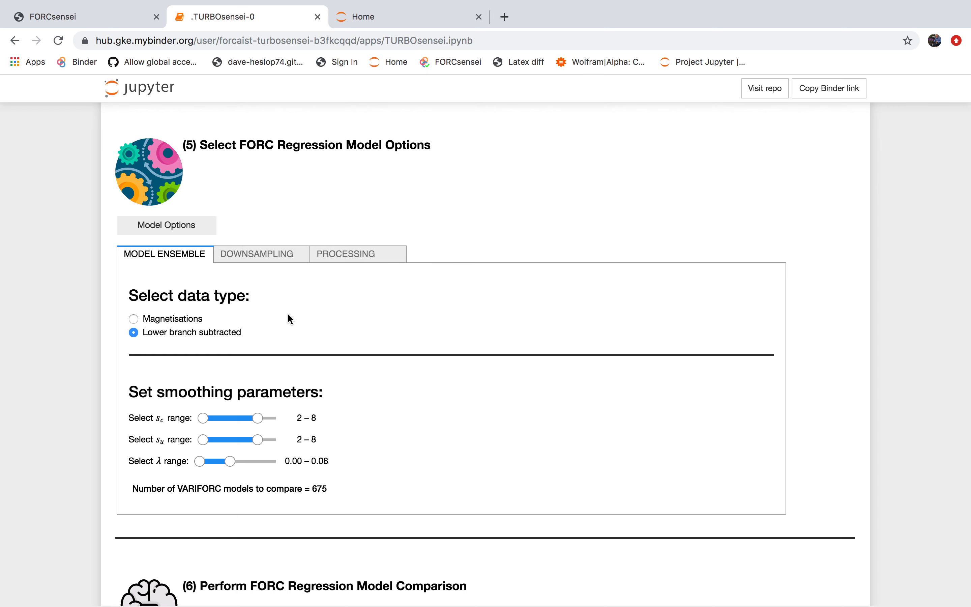
pyautogui.scroll(-5, 289, 319)
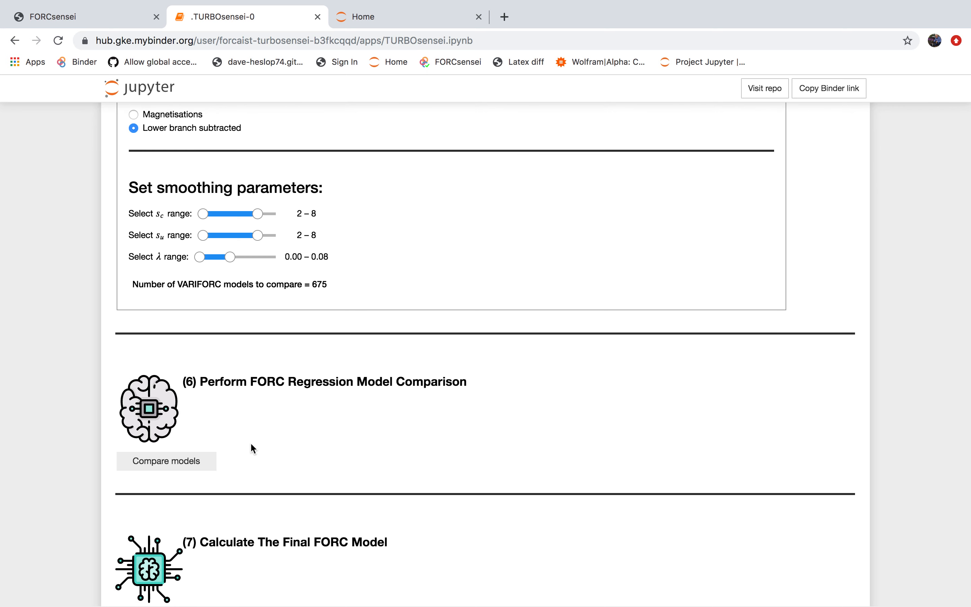
pyautogui.click(191, 461)
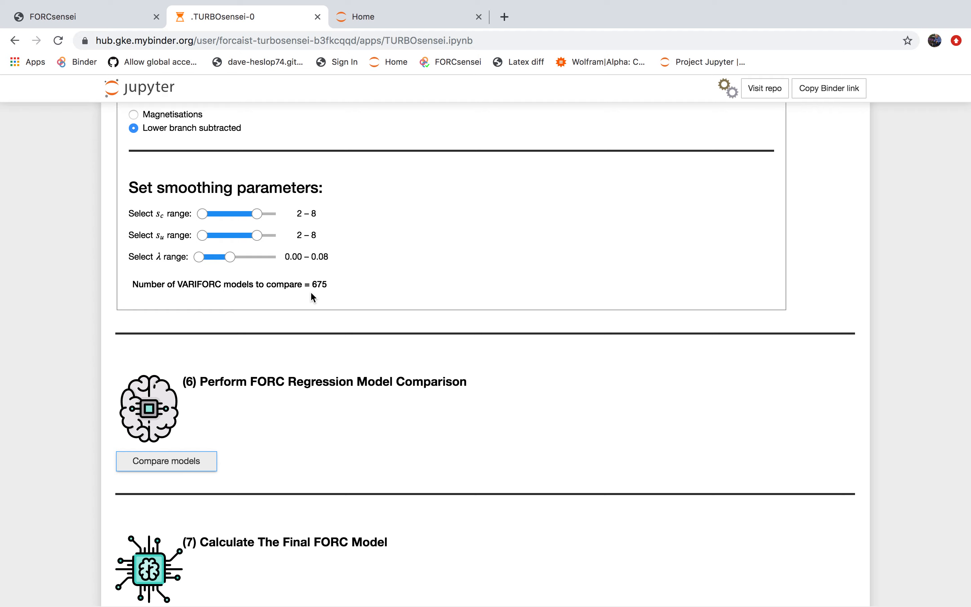
pyautogui.moveTo(40, 3)
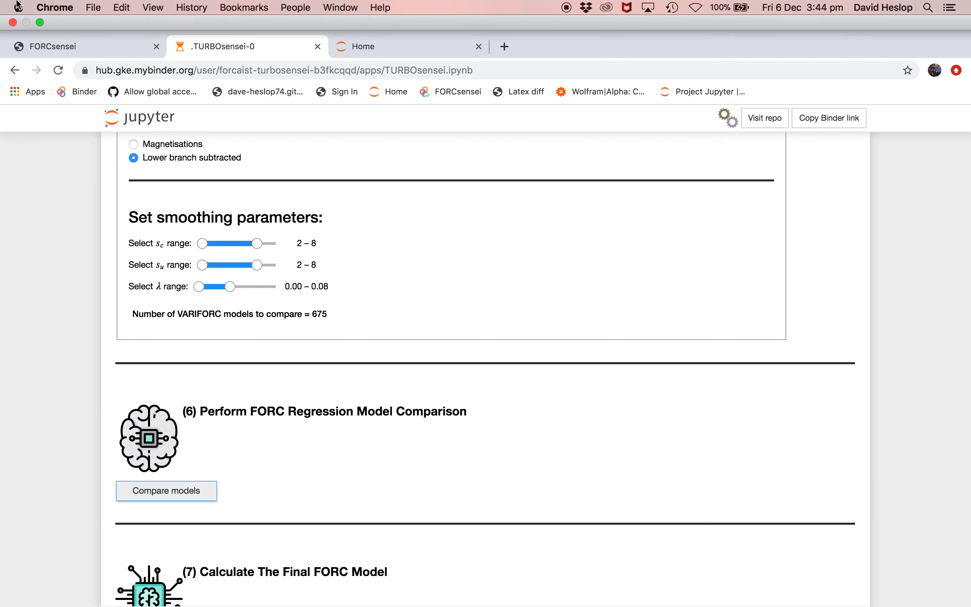
pyautogui.click(41, 22)
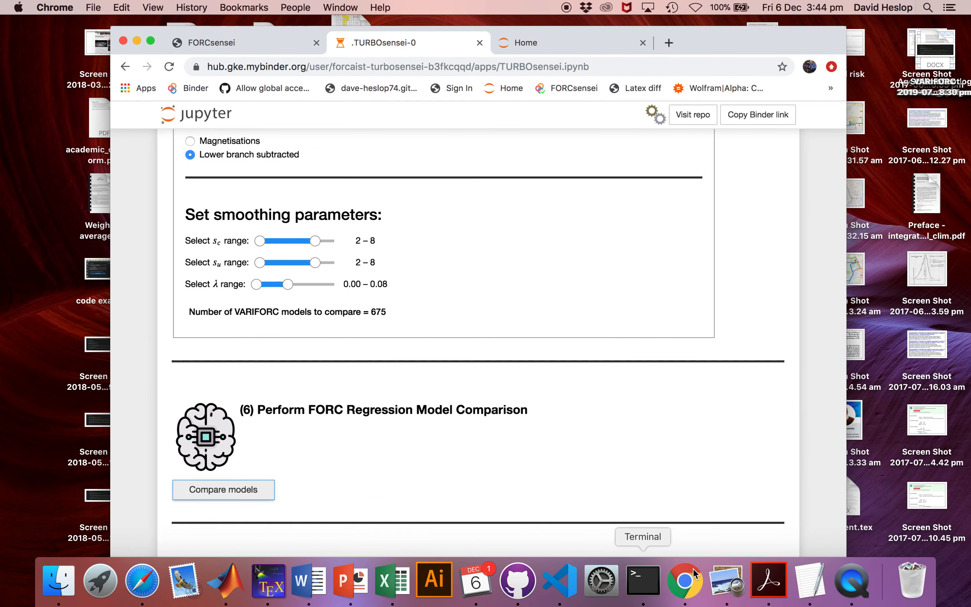
pyautogui.click(850, 584)
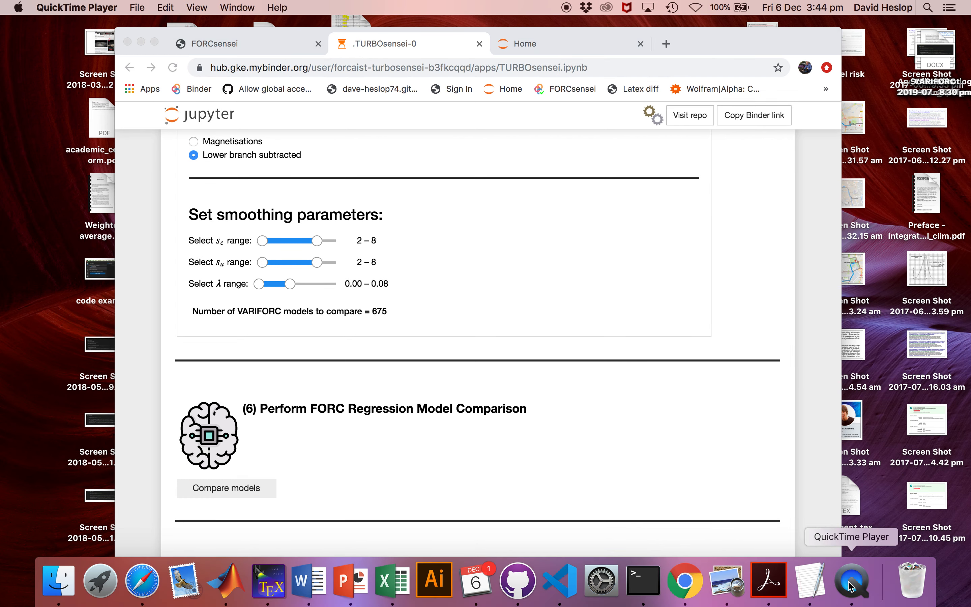
pyautogui.press('alt')
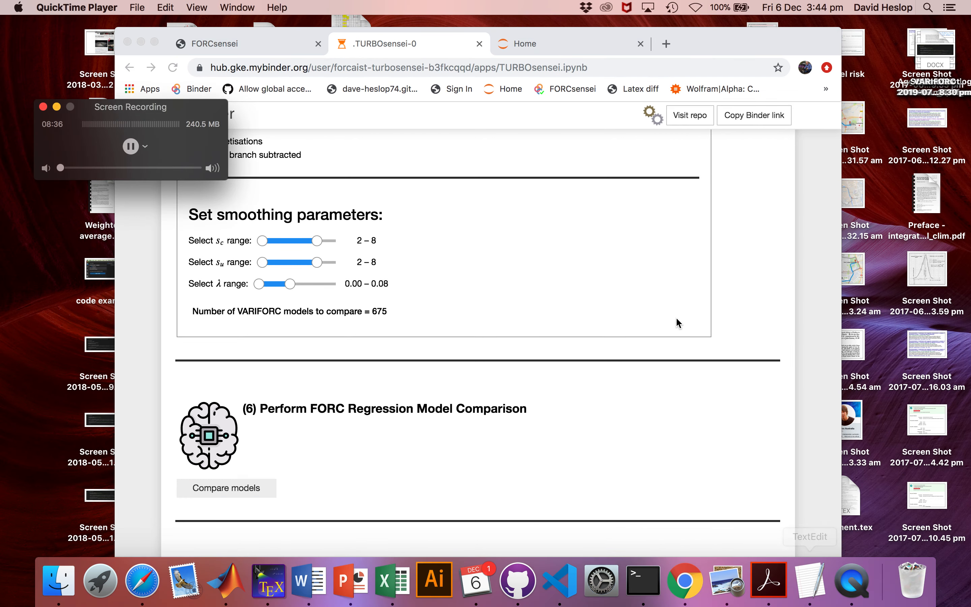
pyautogui.keyDown('alt'); pyautogui.click(121, 152); pyautogui.keyUp('alt')
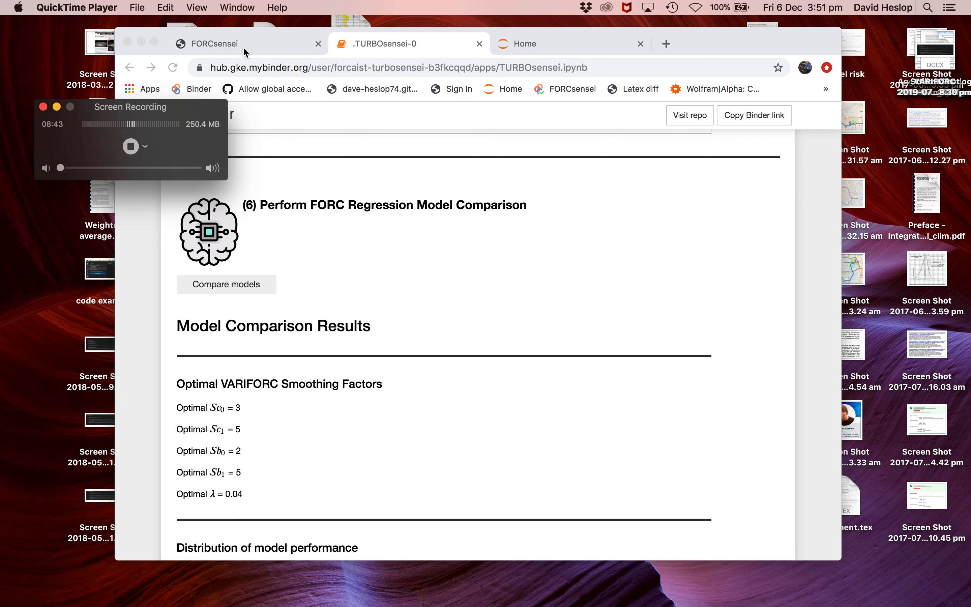
pyautogui.click(273, 44)
pyautogui.click(154, 42)
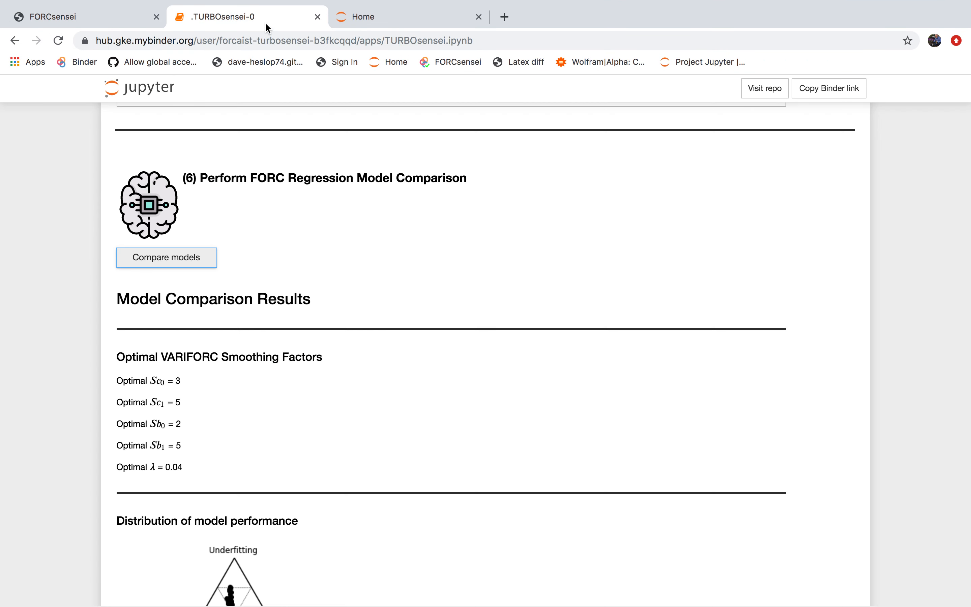
# Step: Review the model comparison results through to the optimal VARIFORC model plot and calculate the final FORC model
pyautogui.click(265, 19)
pyautogui.scroll(-5, 253, 435)
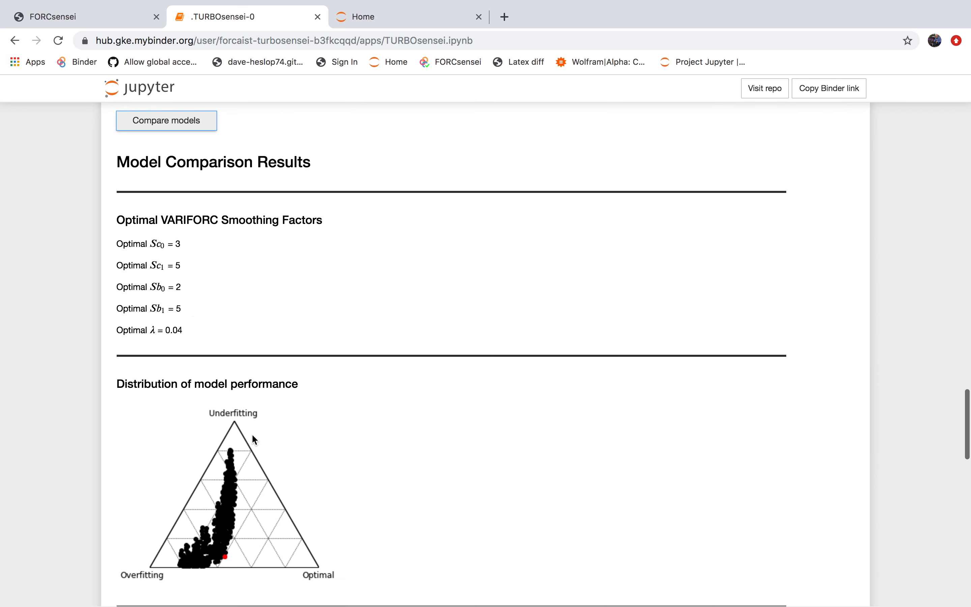
pyautogui.scroll(-5, 253, 438)
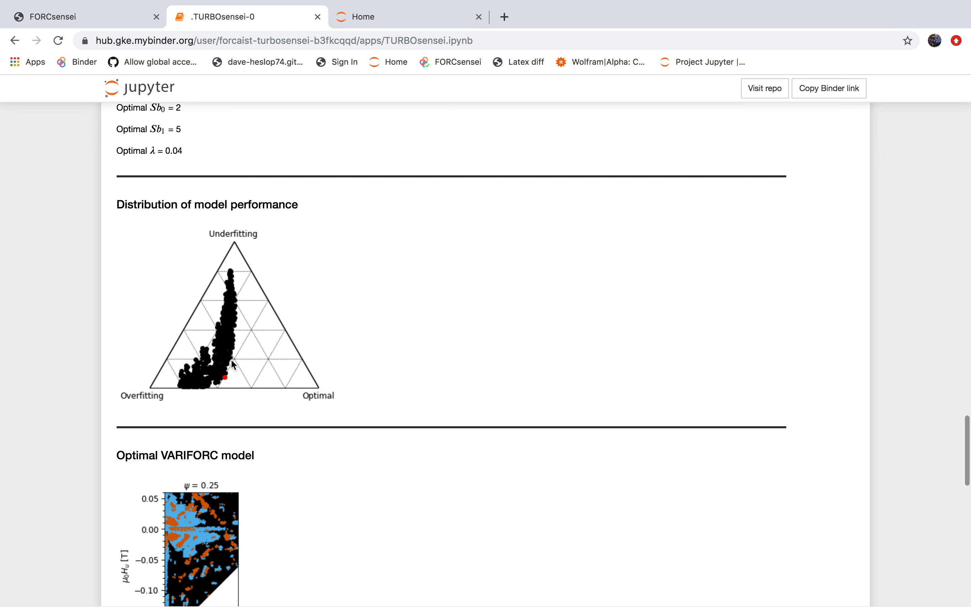
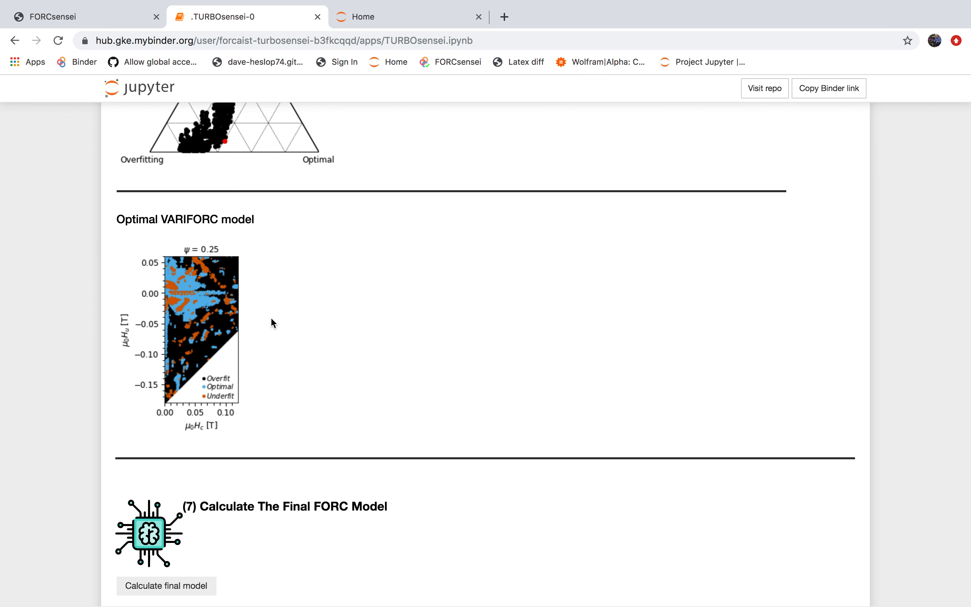
pyautogui.scroll(-5, 270, 321)
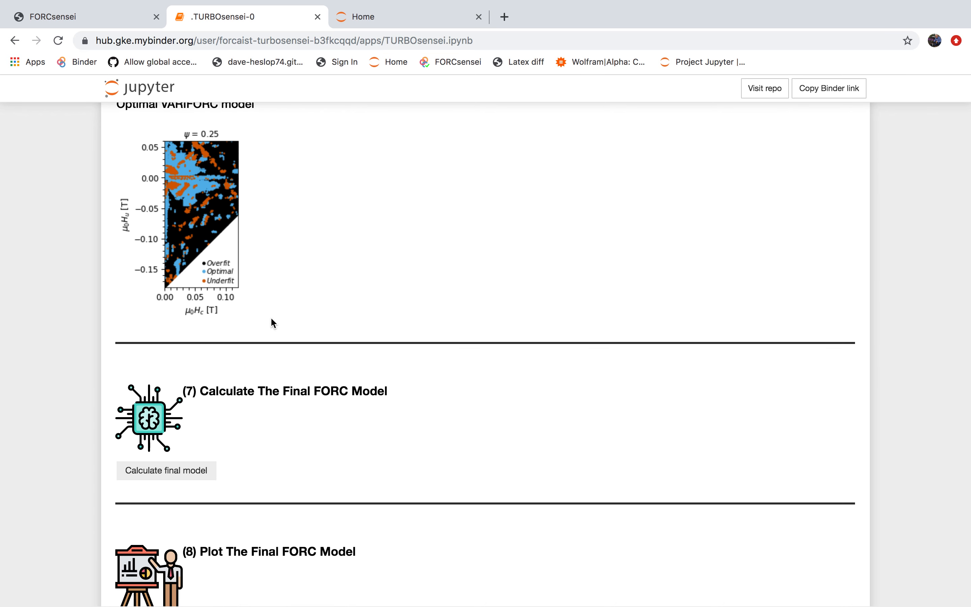
pyautogui.scroll(-4, 271, 321)
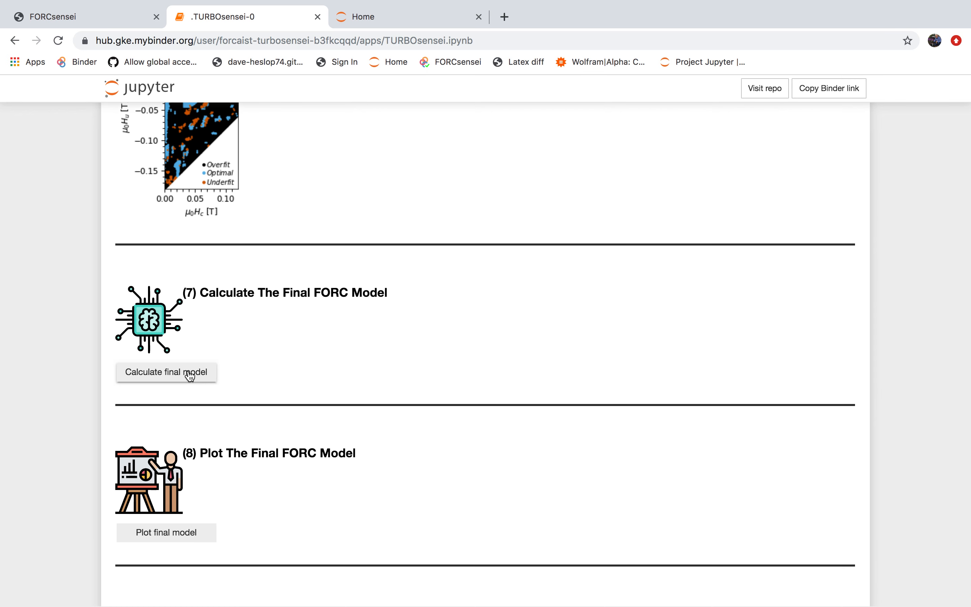
pyautogui.click(190, 377)
# Step: Plot the final FORC model with the color scalebar included
pyautogui.scroll(-5, 496, 271)
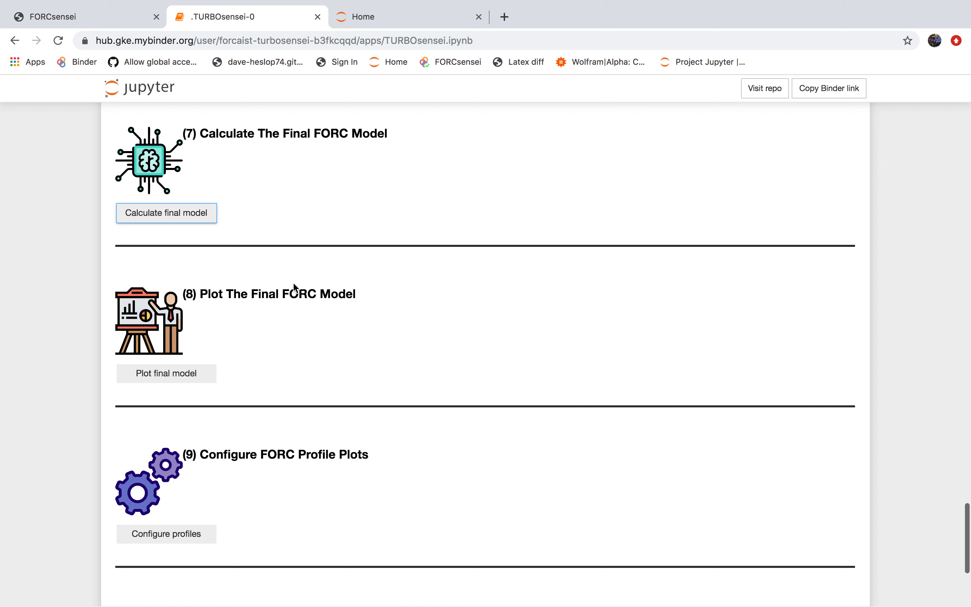
pyautogui.click(167, 375)
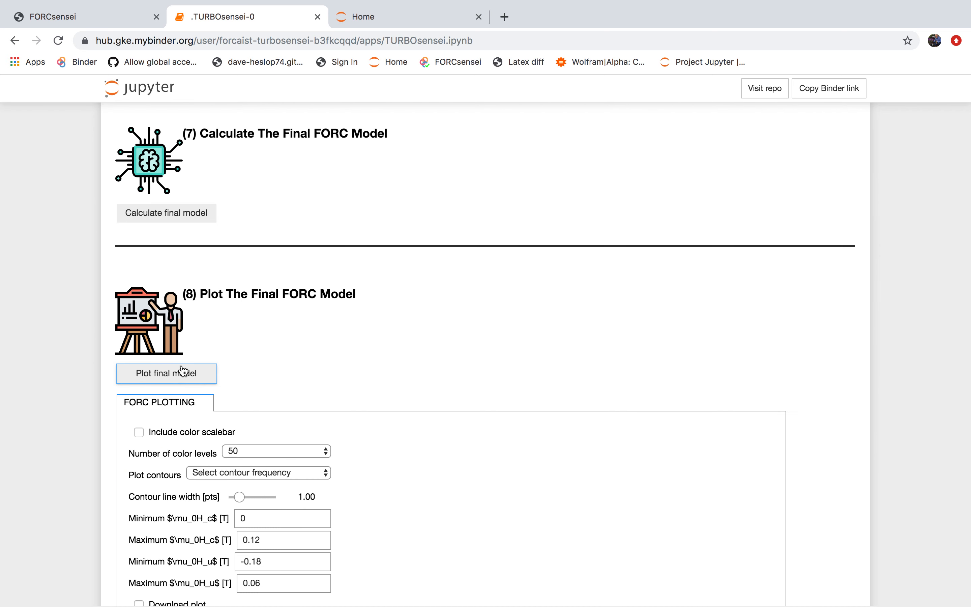
pyautogui.scroll(-3, 303, 366)
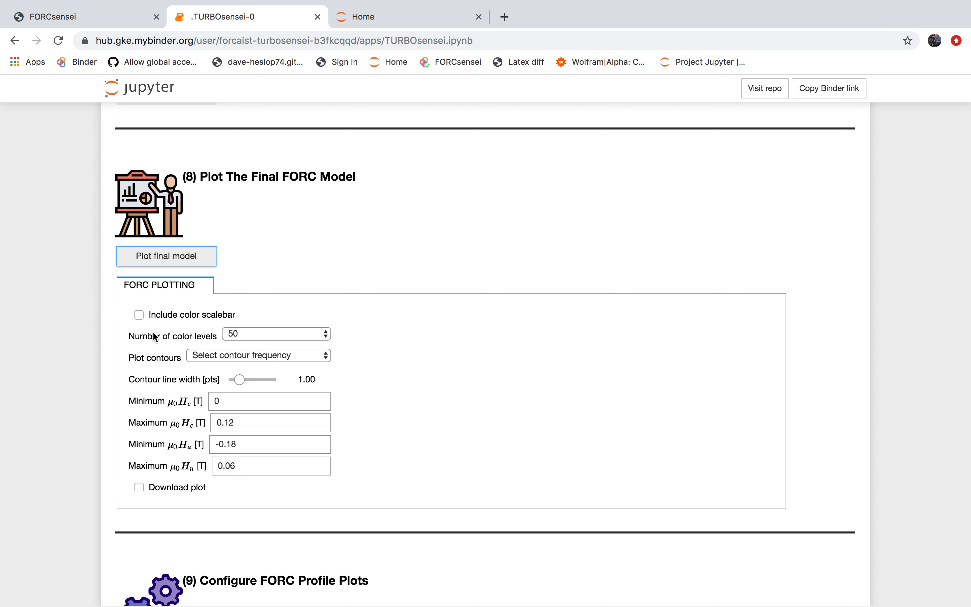
pyautogui.click(140, 314)
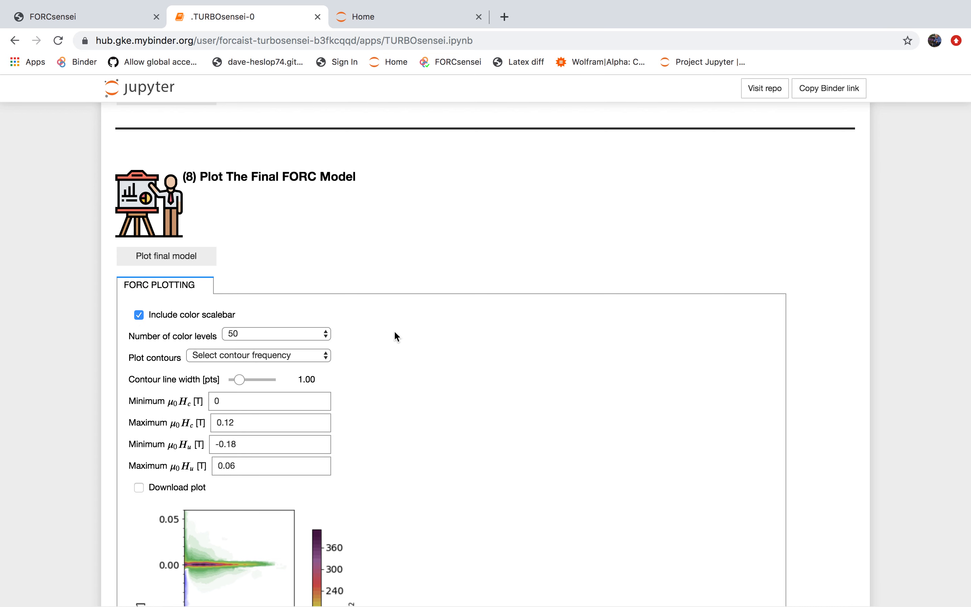
pyautogui.scroll(-5, 394, 330)
pyautogui.scroll(1, 393, 330)
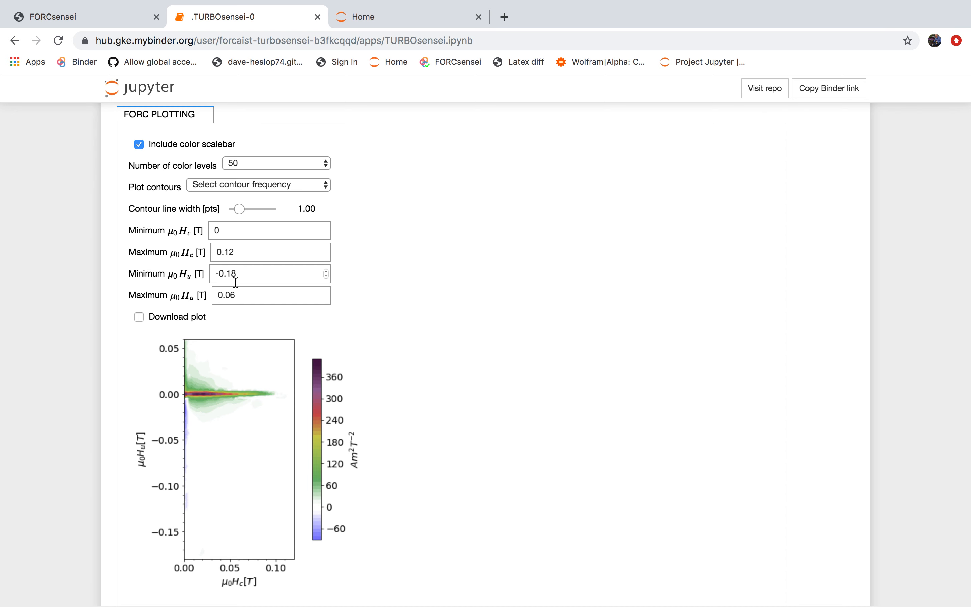
# Step: Set the minimum μ0Hu of the final FORC plot to -0.06 T
pyautogui.moveTo(228, 275); pyautogui.dragTo(240, 275)
pyautogui.write('06')
pyautogui.scroll(-2, 322, 365)
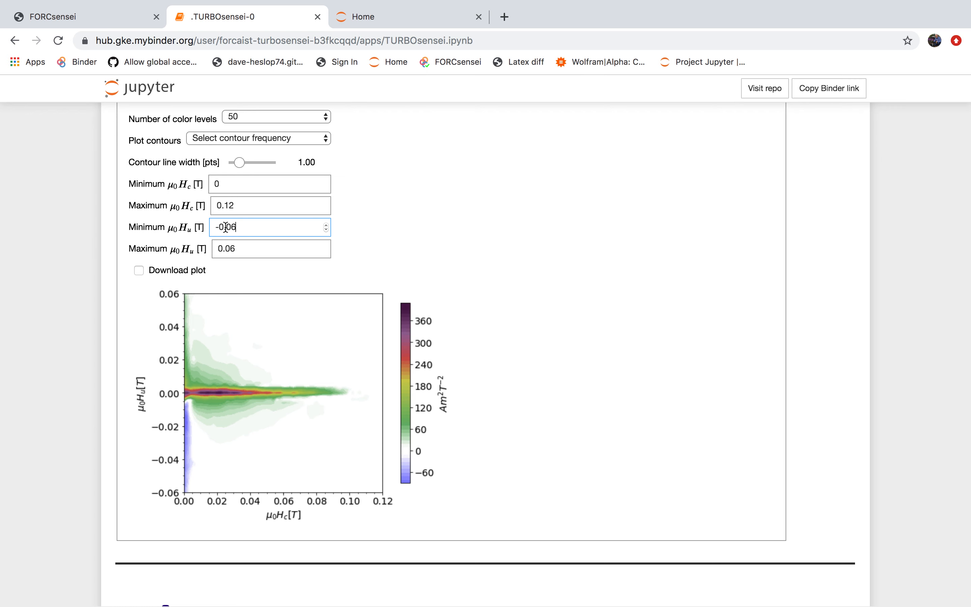
# Step: Enable the plot download option and download 22-240_forc_FORC.eps from the Jupyter file list
pyautogui.scroll(2, 413, 259)
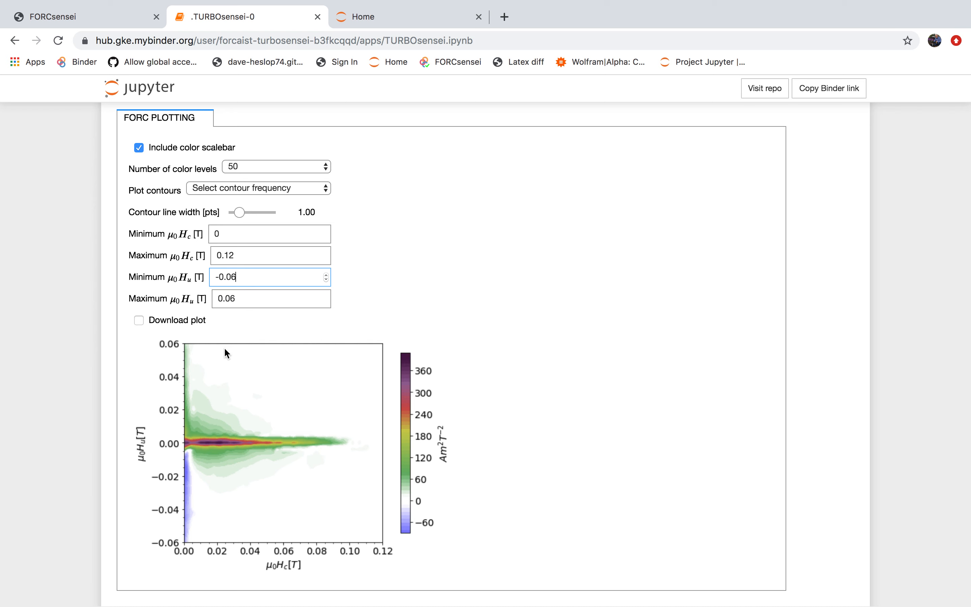
pyautogui.click(139, 320)
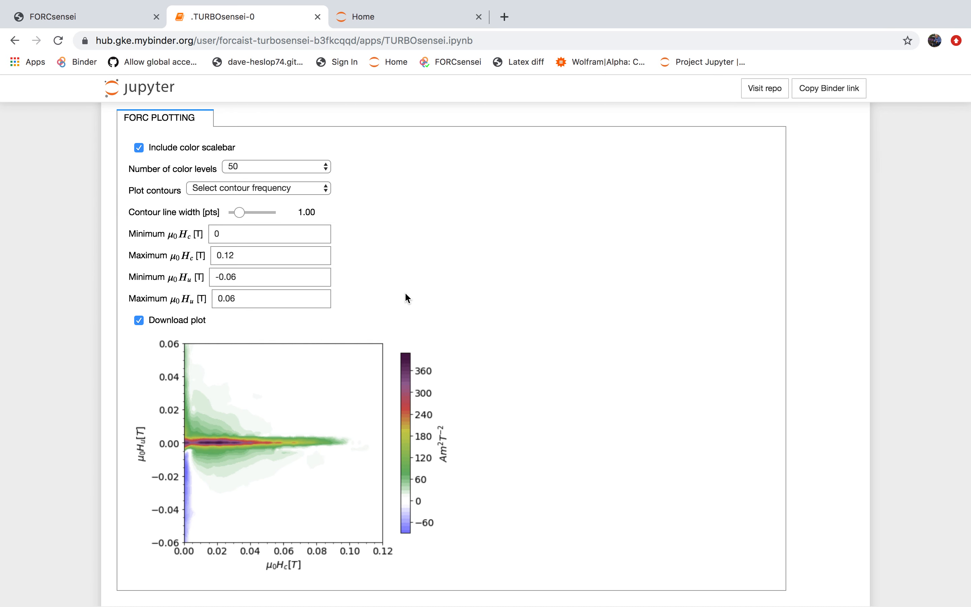
pyautogui.click(409, 17)
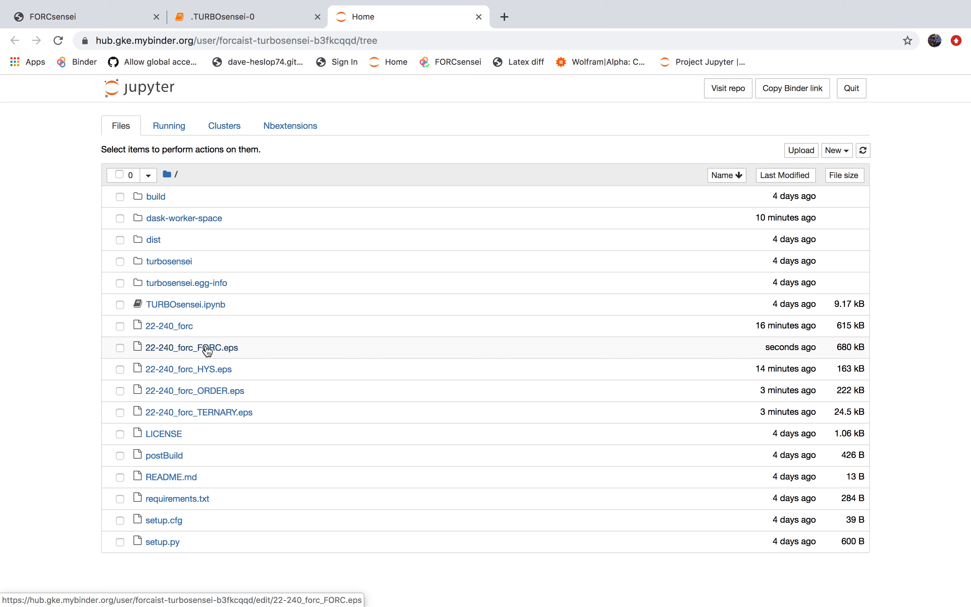
pyautogui.click(119, 348)
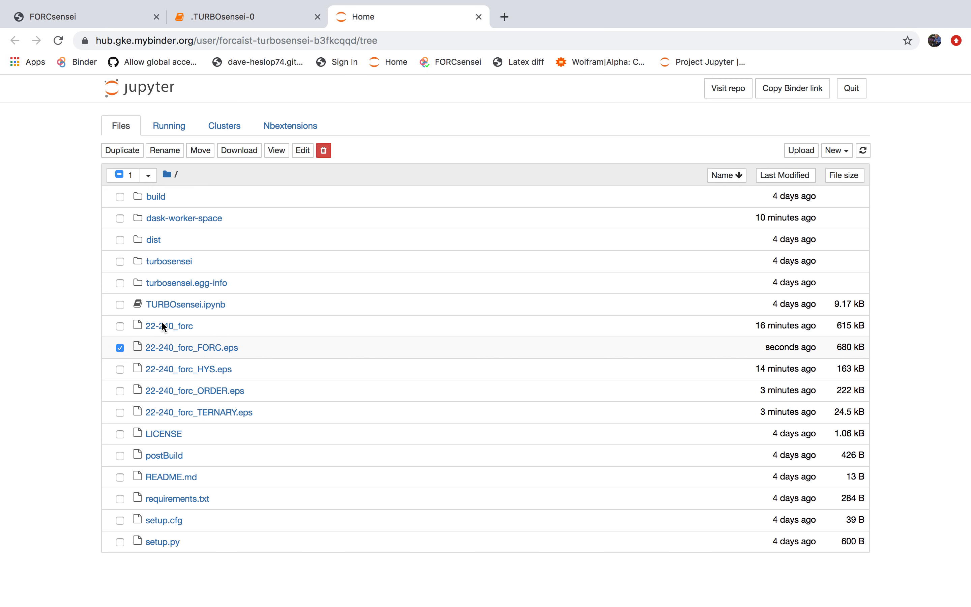
pyautogui.click(245, 153)
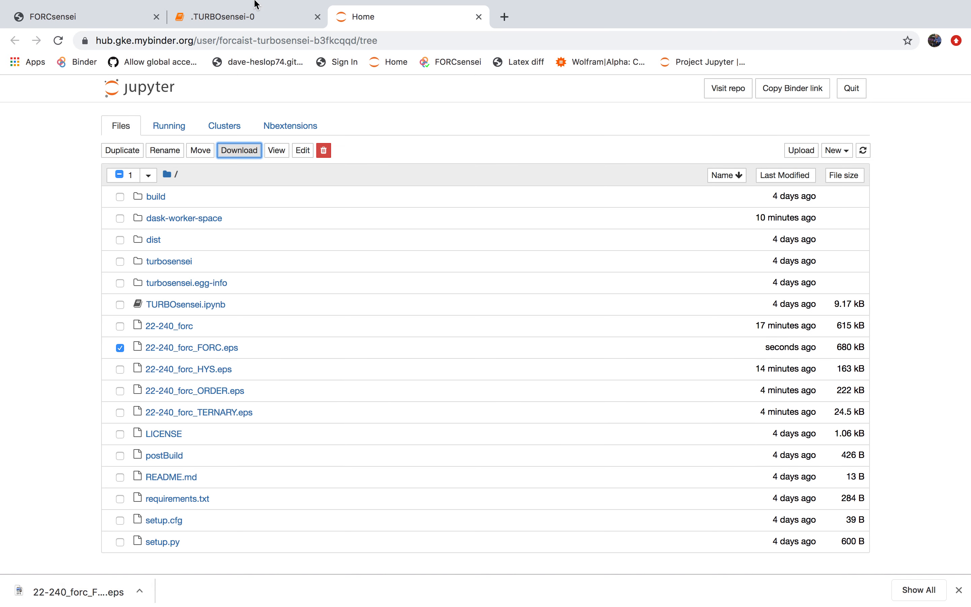
# Step: Return to the TURBOsensei notebook and display the FORC profile configuration options
pyautogui.click(249, 16)
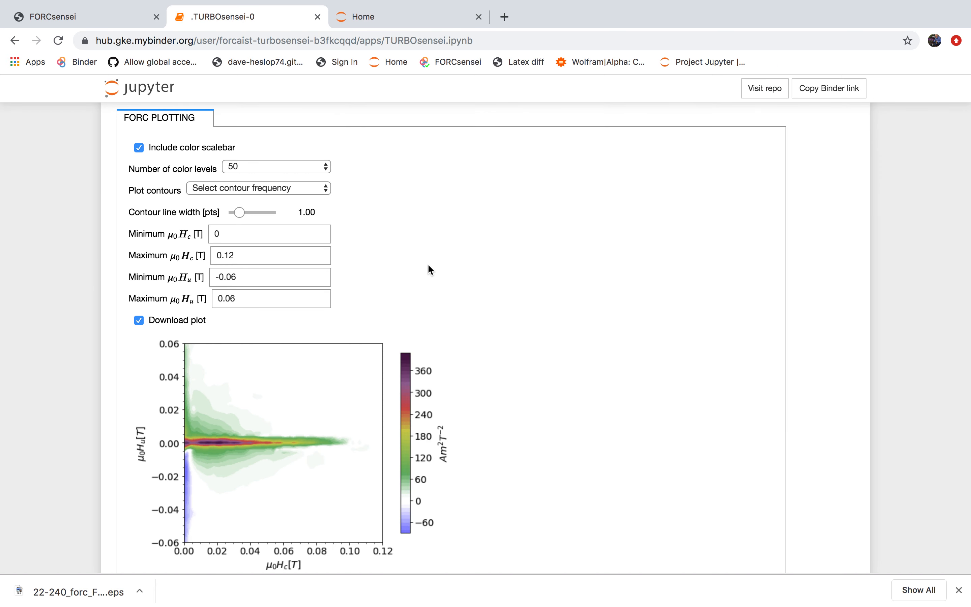
pyautogui.scroll(-10, 428, 265)
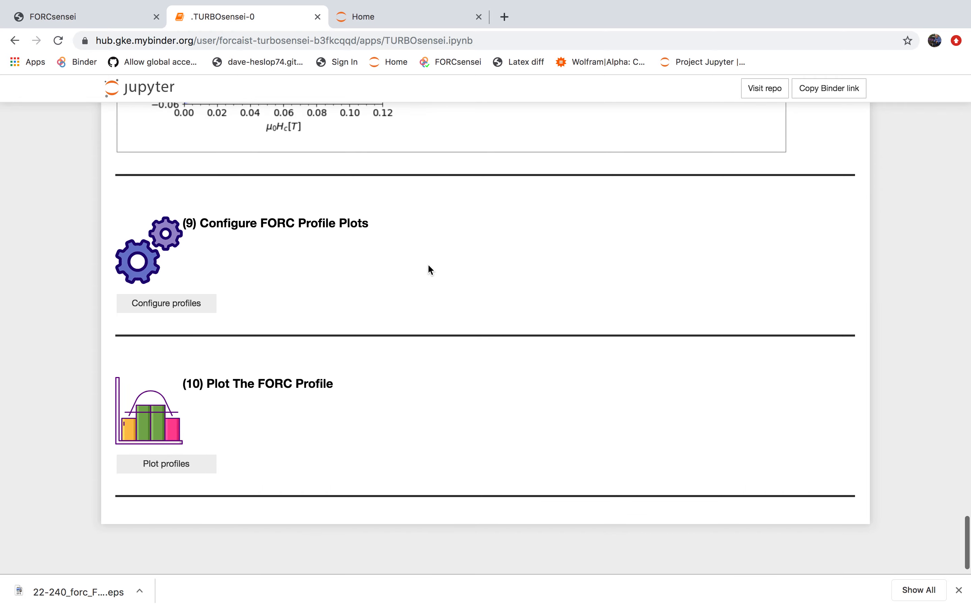
pyautogui.scroll(-1, 428, 263)
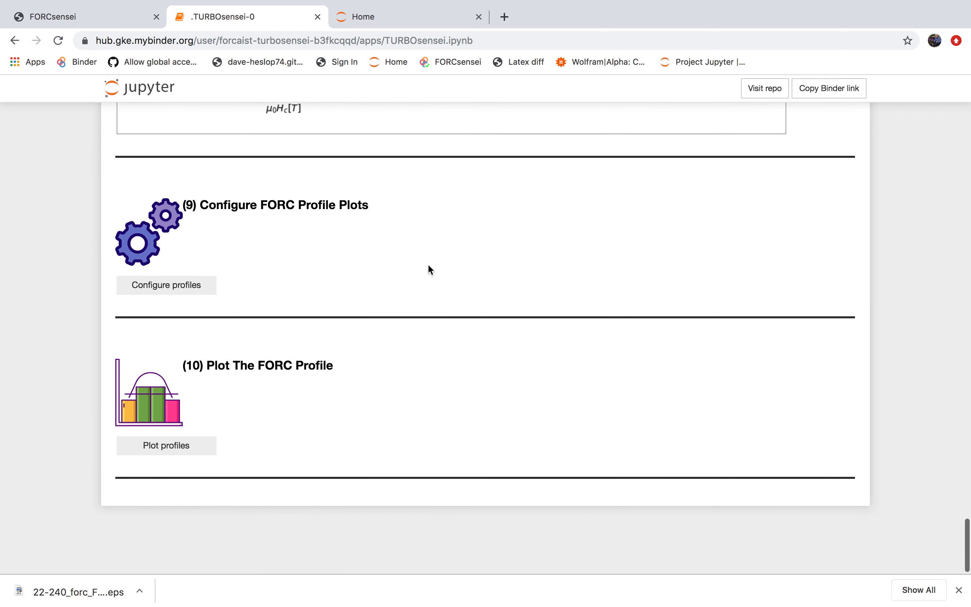
pyautogui.click(186, 290)
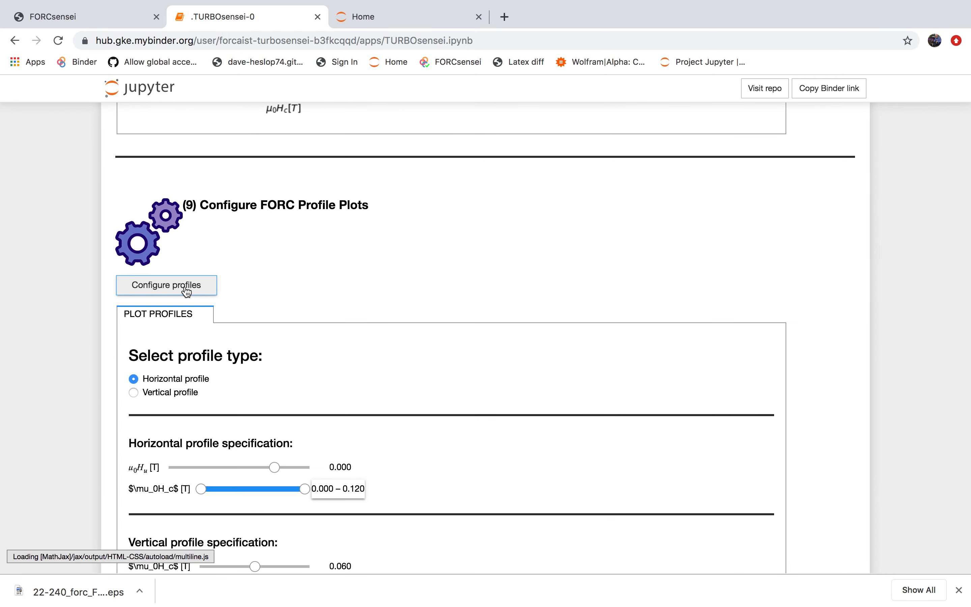
pyautogui.scroll(-3, 323, 266)
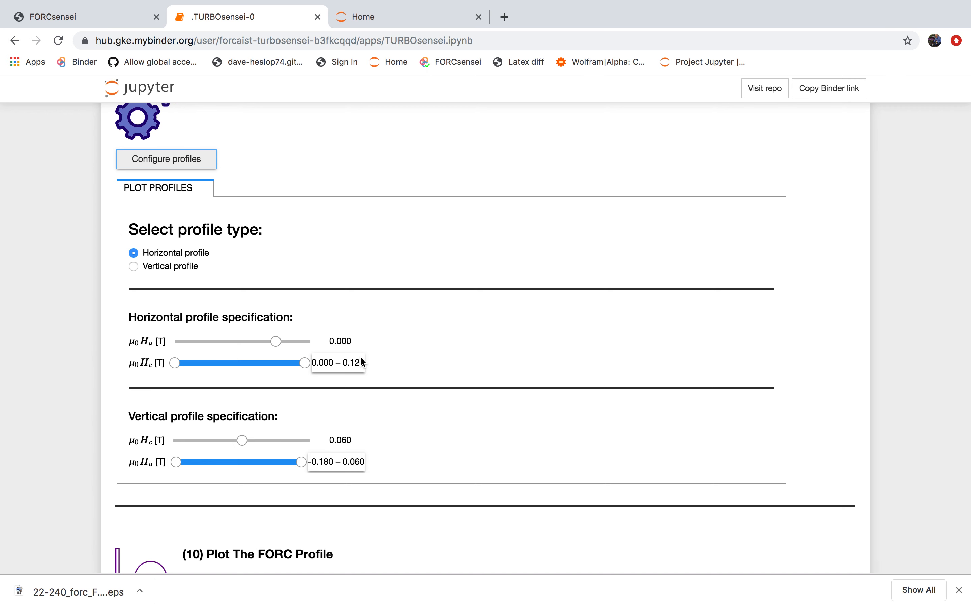
pyautogui.scroll(-1, 388, 350)
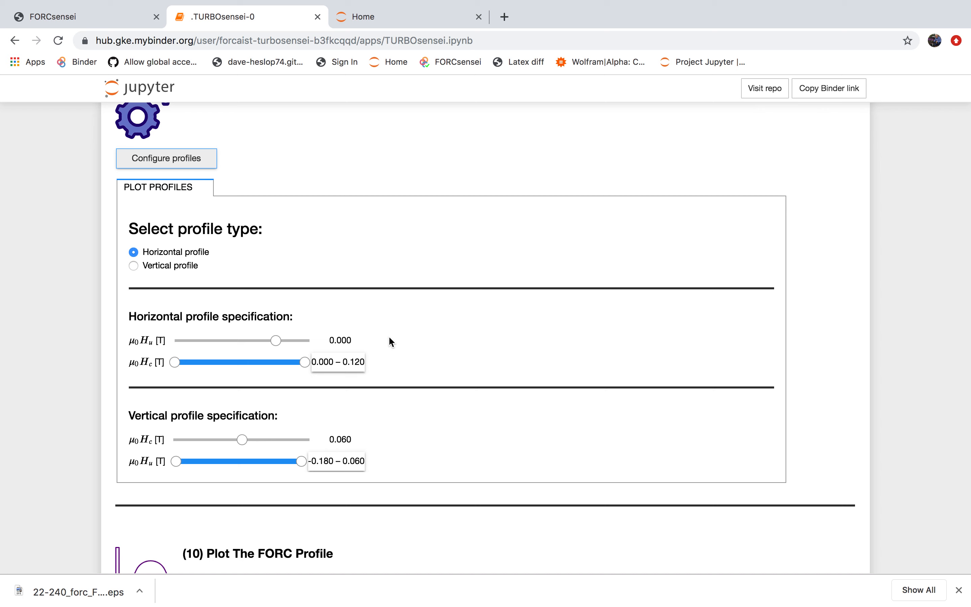
# Step: Plot the horizontal FORC profile at μ0Hu 0.000 T over the μ0Hc range 0.000 to 0.120 T
pyautogui.scroll(-5, 389, 337)
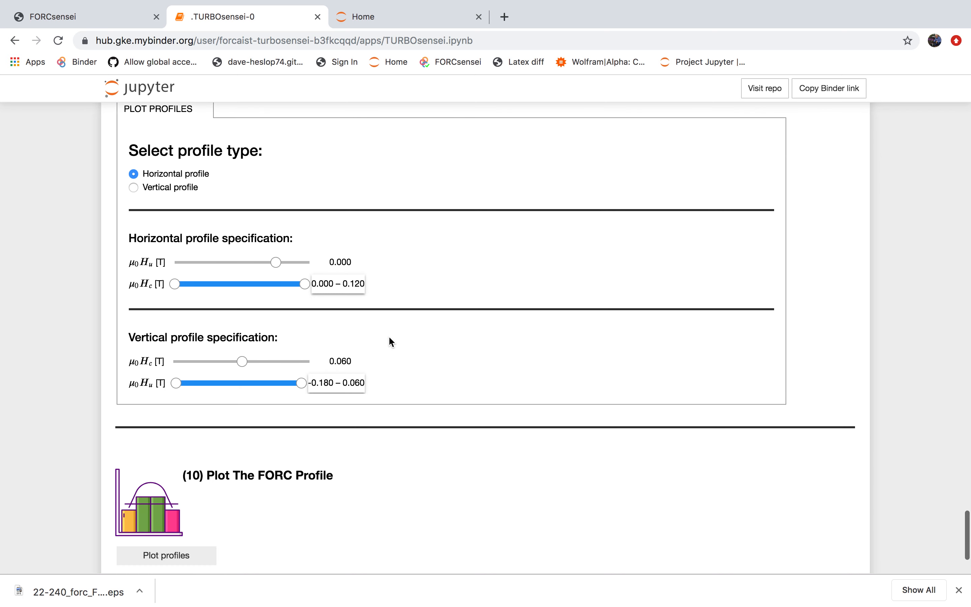
pyautogui.click(195, 449)
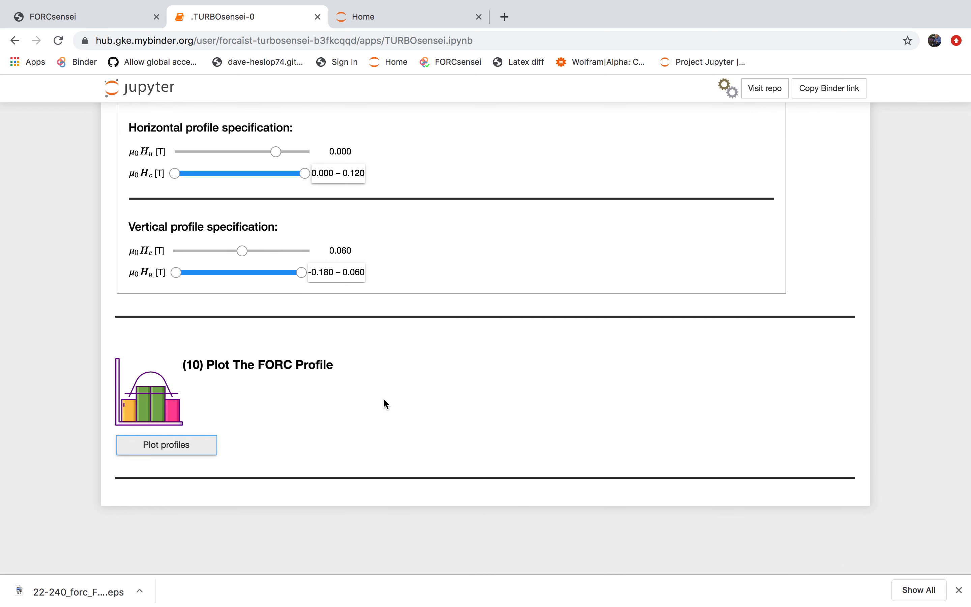
pyautogui.scroll(-5, 425, 367)
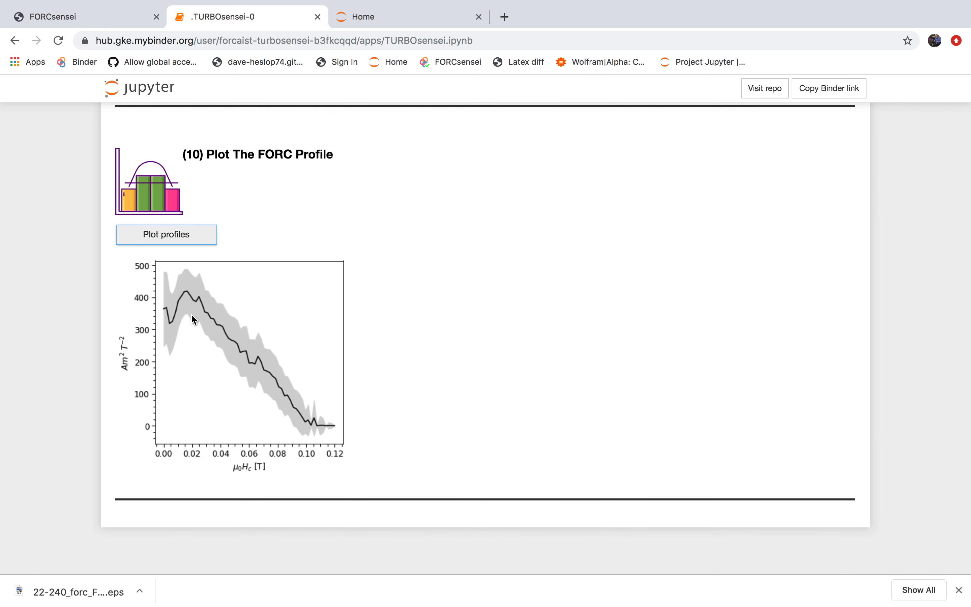
# Step: Download only 22-240_forc_Hc_PROFILE.eps from the Jupyter file list, with 22-240_forc_FORC.eps deselected
pyautogui.click(387, 19)
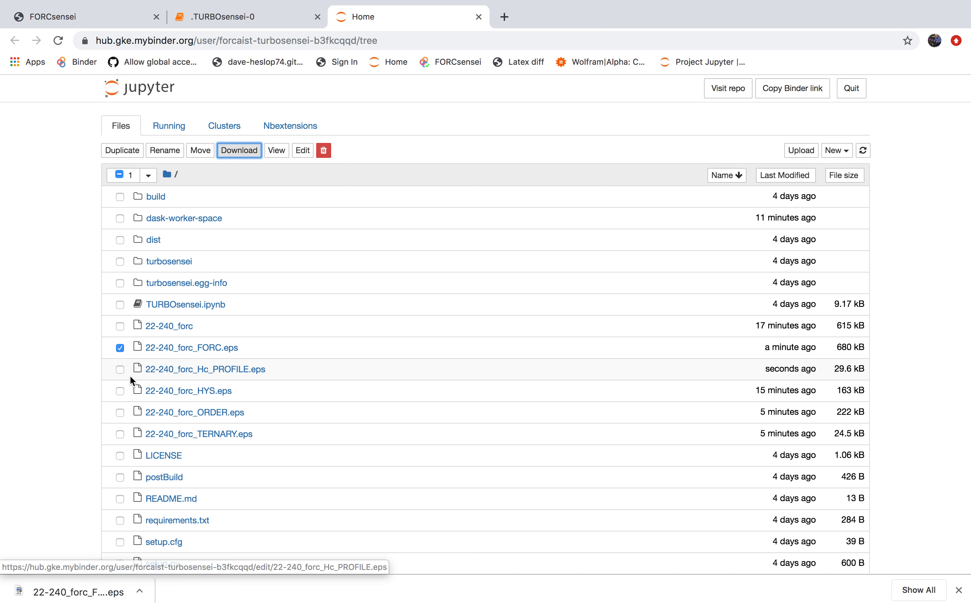
pyautogui.click(120, 369)
pyautogui.click(120, 348)
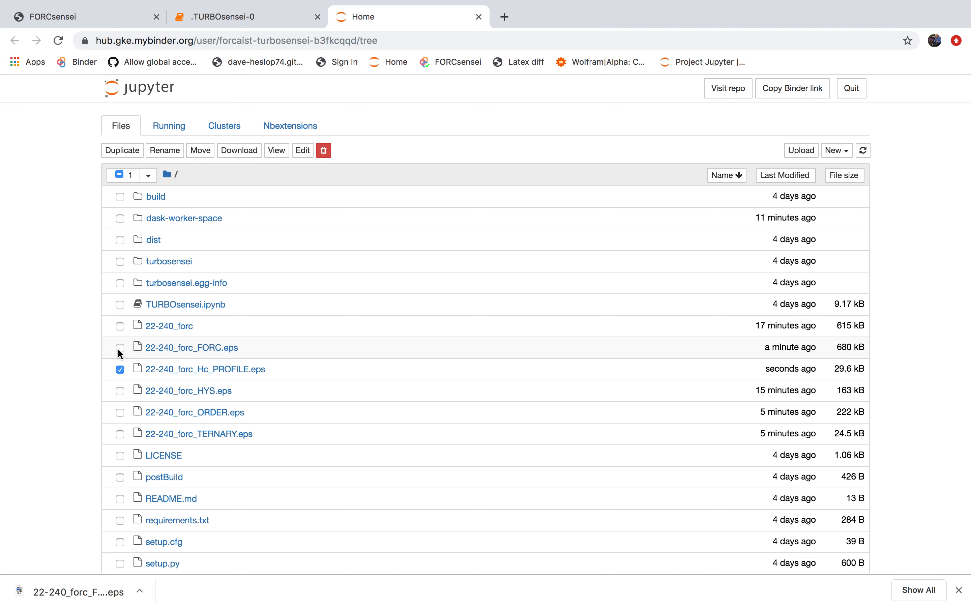
pyautogui.click(243, 150)
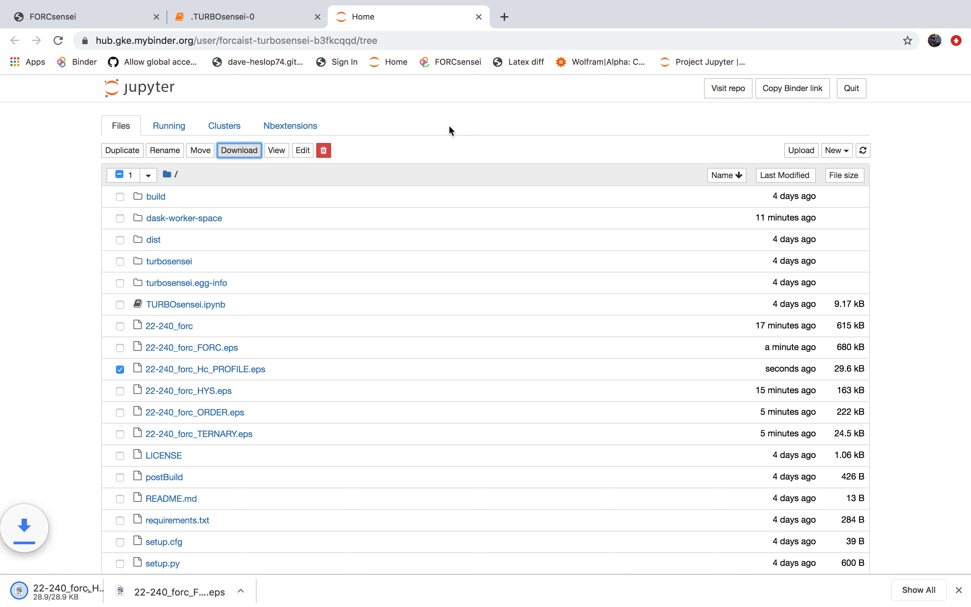